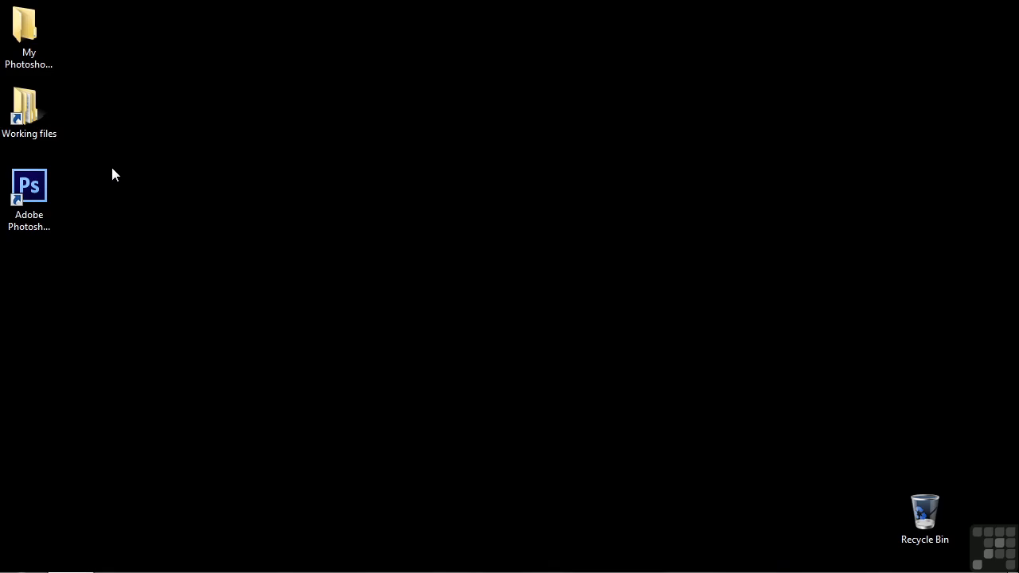
Step: Launch Photoshop CS6 and create a 1200 x 1200 pixel RGB document at 300 pixels/inch with transparent background contents
left_click(27, 186)
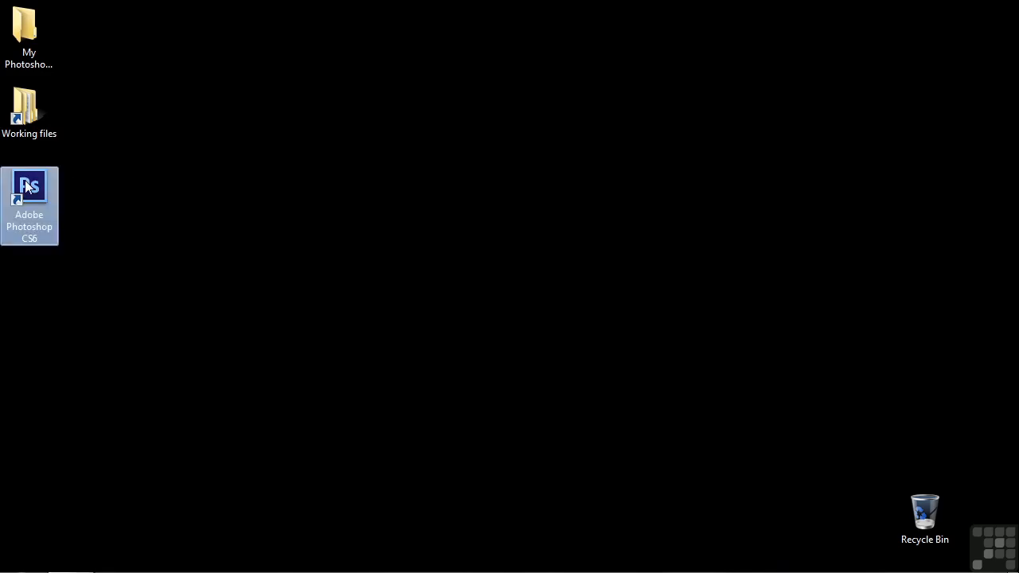
double_click(27, 186)
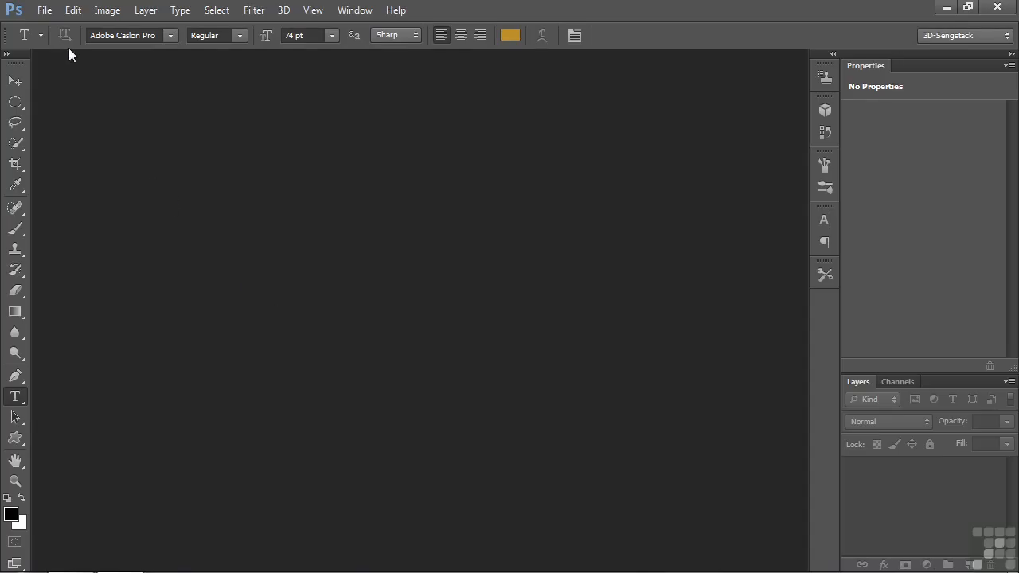
left_click(45, 10)
left_click(49, 27)
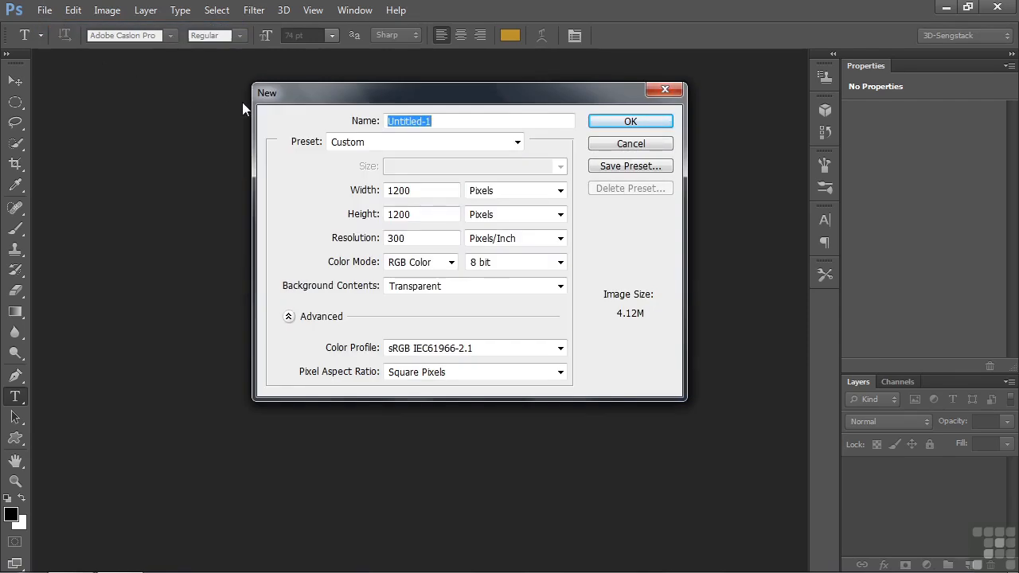
left_click(637, 122)
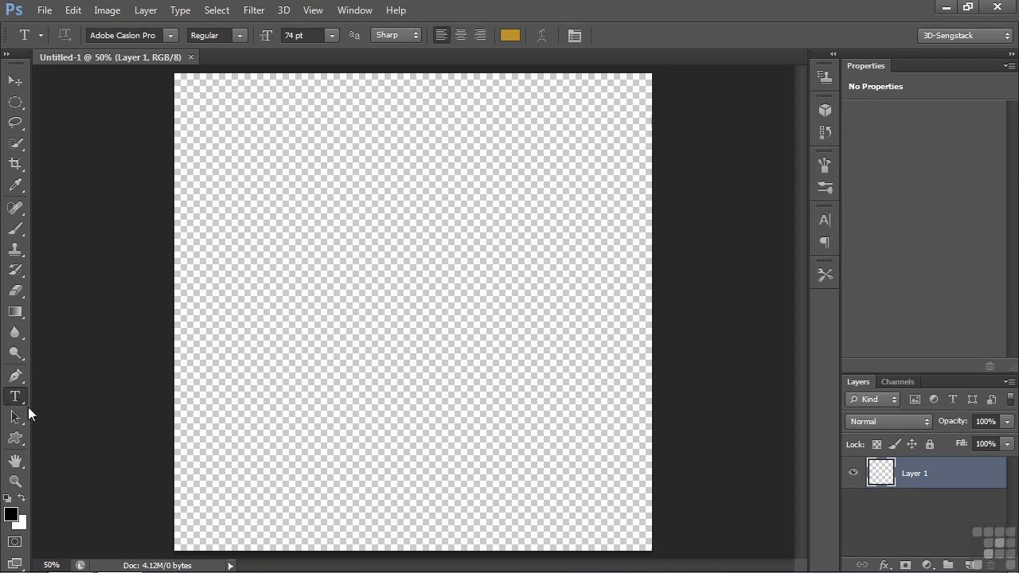
Step: Add the text "3D Text" across the upper half of the canvas in 74 pt Adobe Caslon Pro
left_click(212, 280)
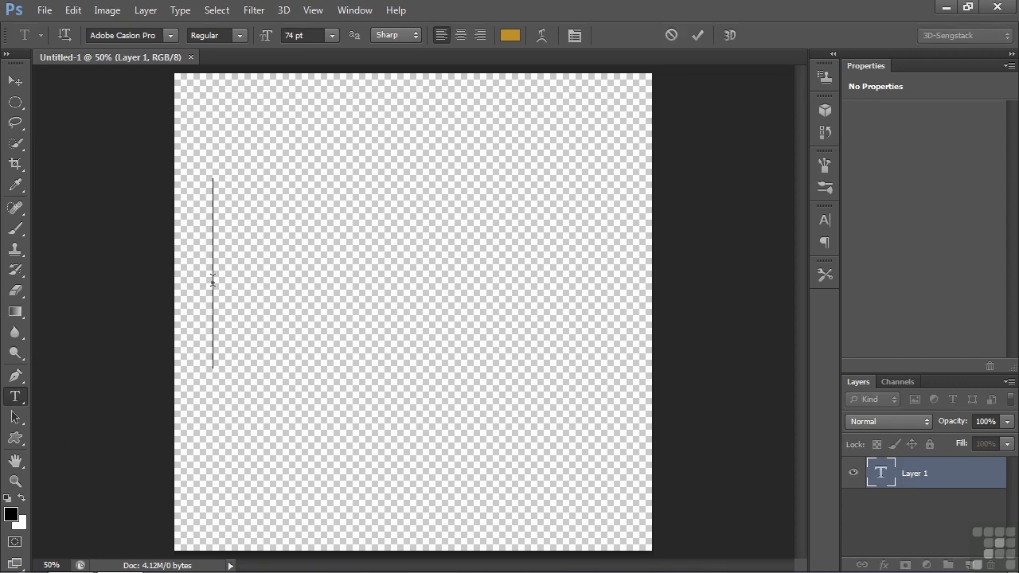
type("3")
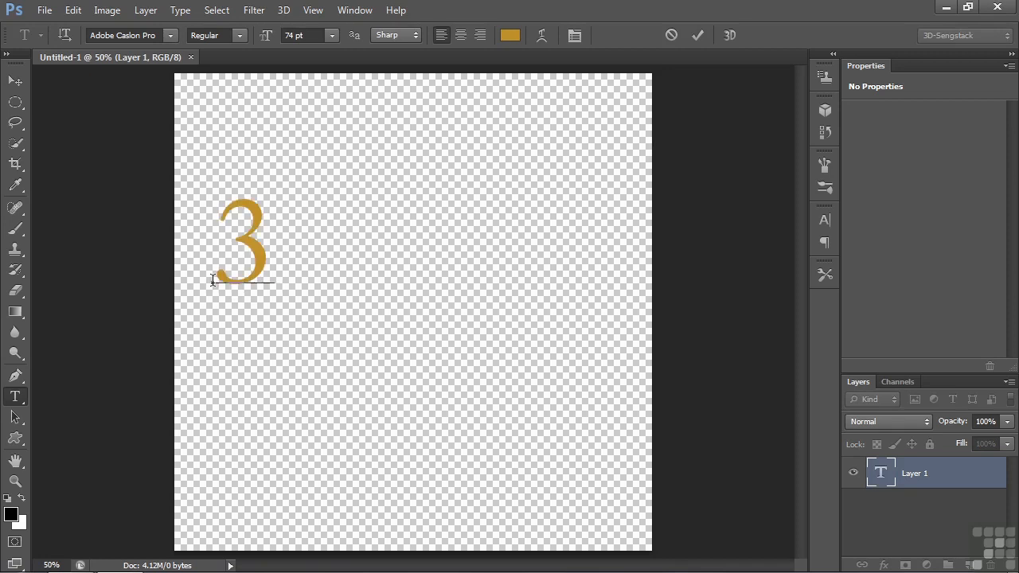
type("D Text")
key("ctrl+Return")
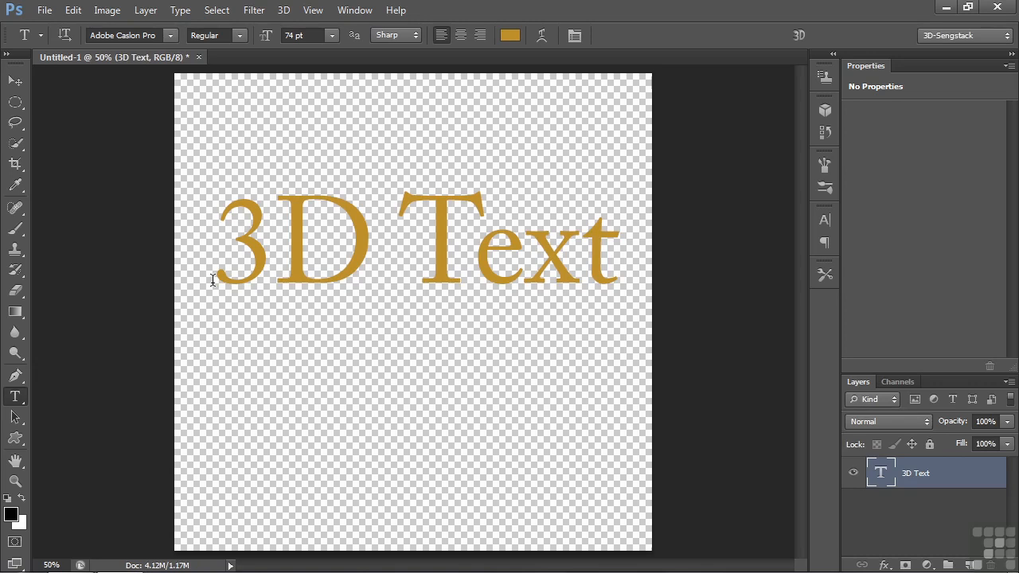
Step: Create a 3D Extrusion object from the selected text layer
left_click(820, 112)
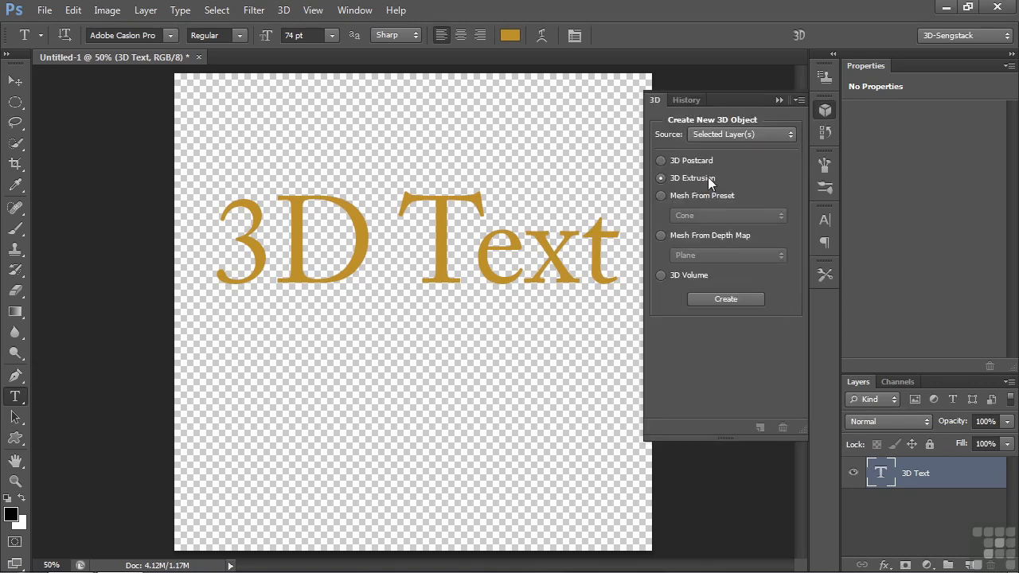
left_click(725, 300)
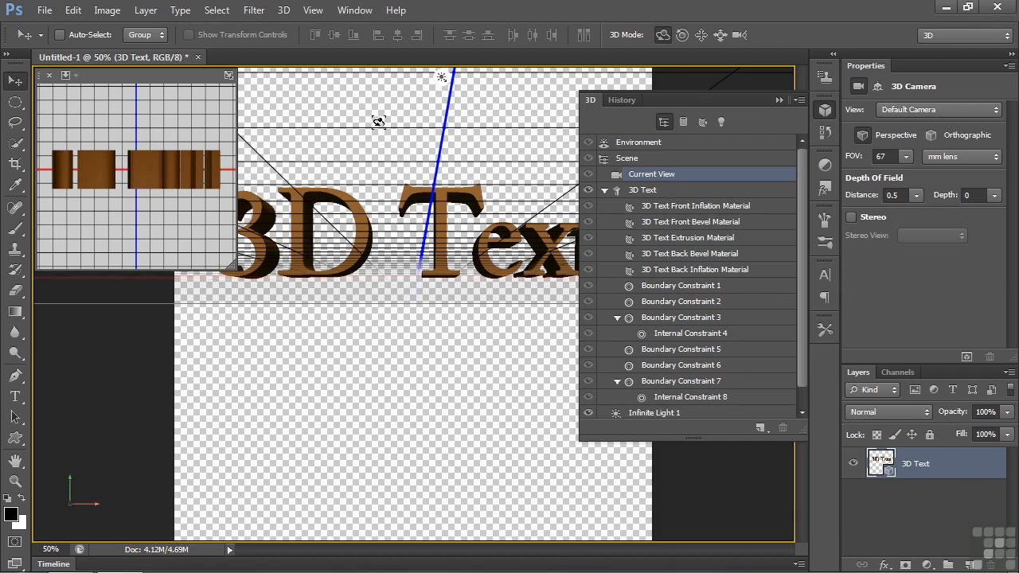
left_click_drag(387, 105, 385, 111)
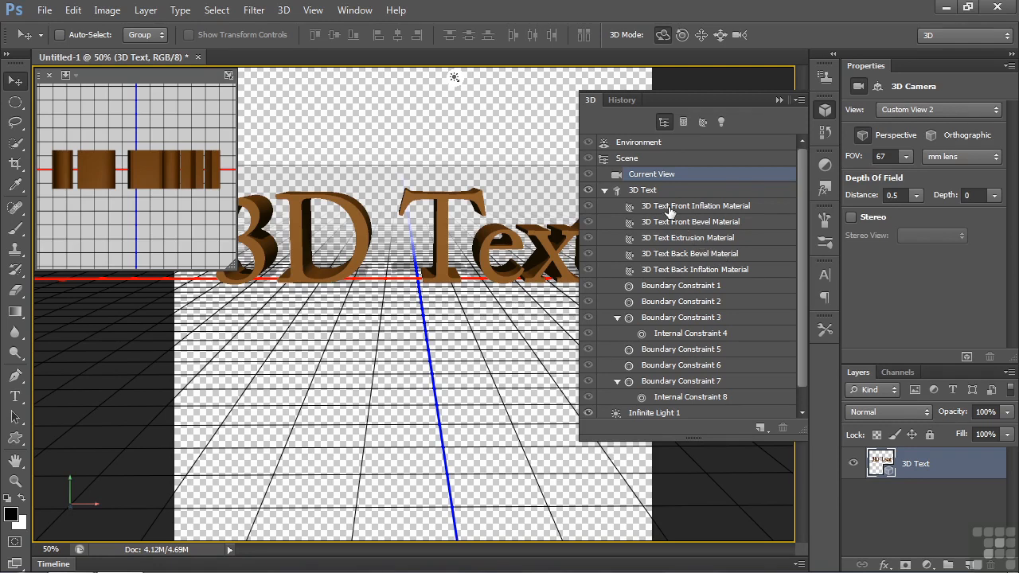
Step: Examine the front inflation, extrusion, back bevel and back inflation materials of the 3D text and its mesh properties
left_click(669, 208)
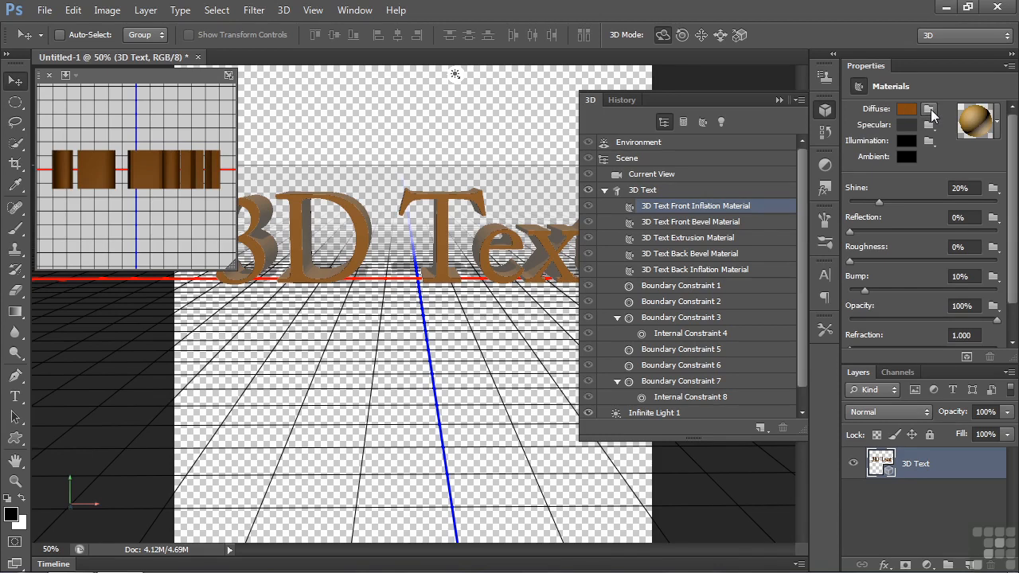
left_click(715, 237)
left_click(717, 255)
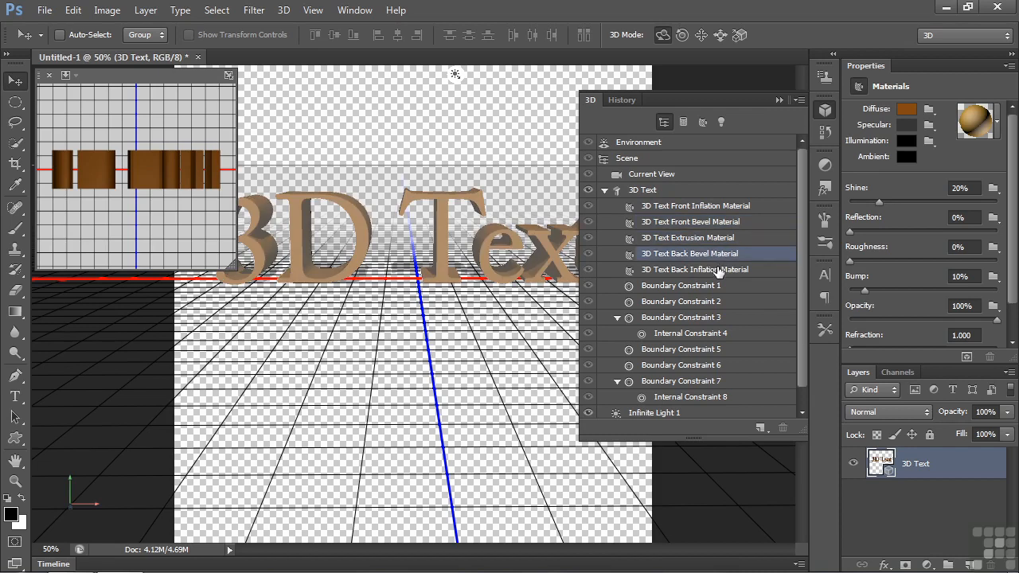
left_click(717, 269)
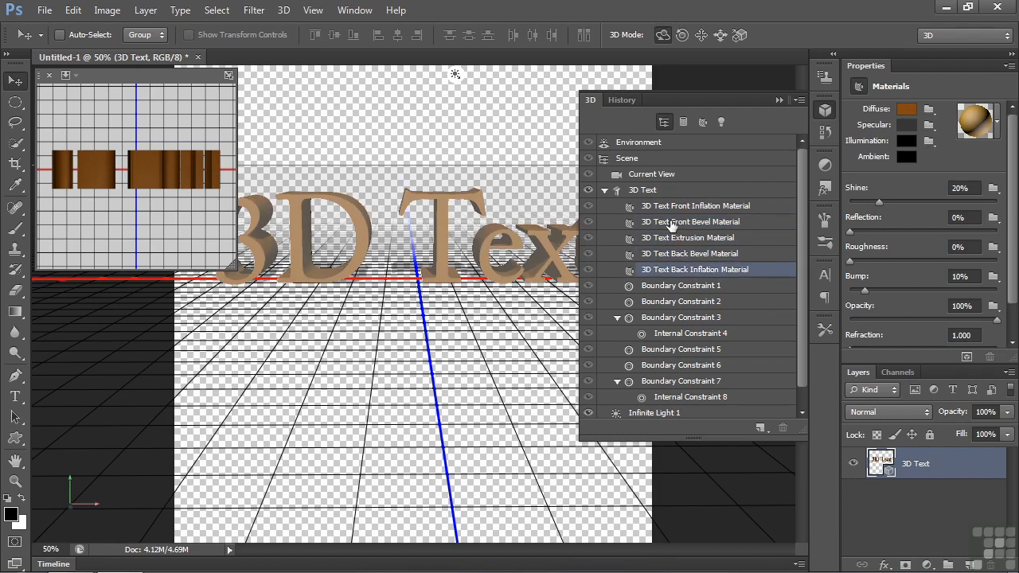
left_click(649, 192)
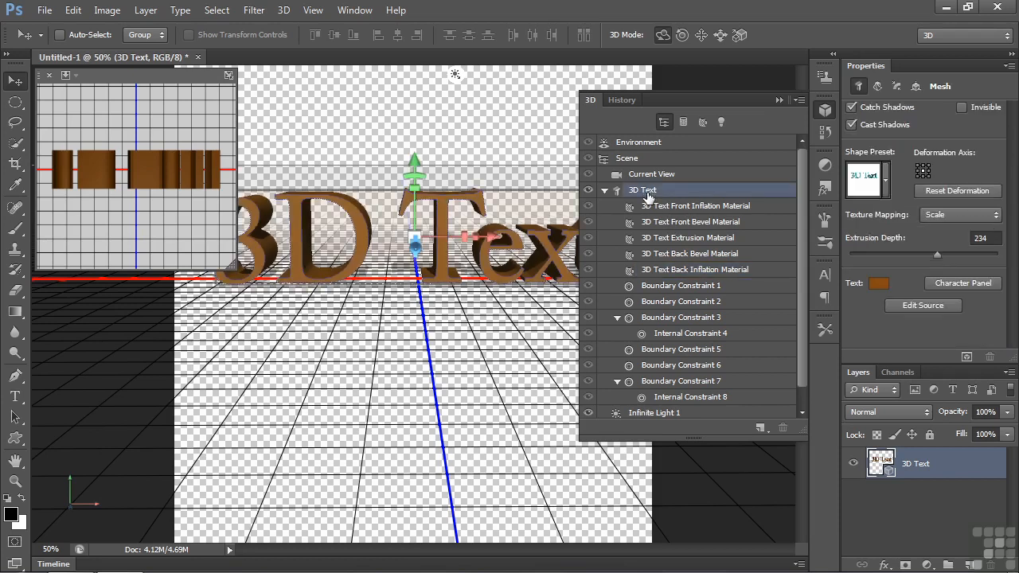
Step: Hide the 3D Text layer and draw a large fleur-de-lis custom shape path on a new layer
left_click(854, 463)
left_click(970, 564)
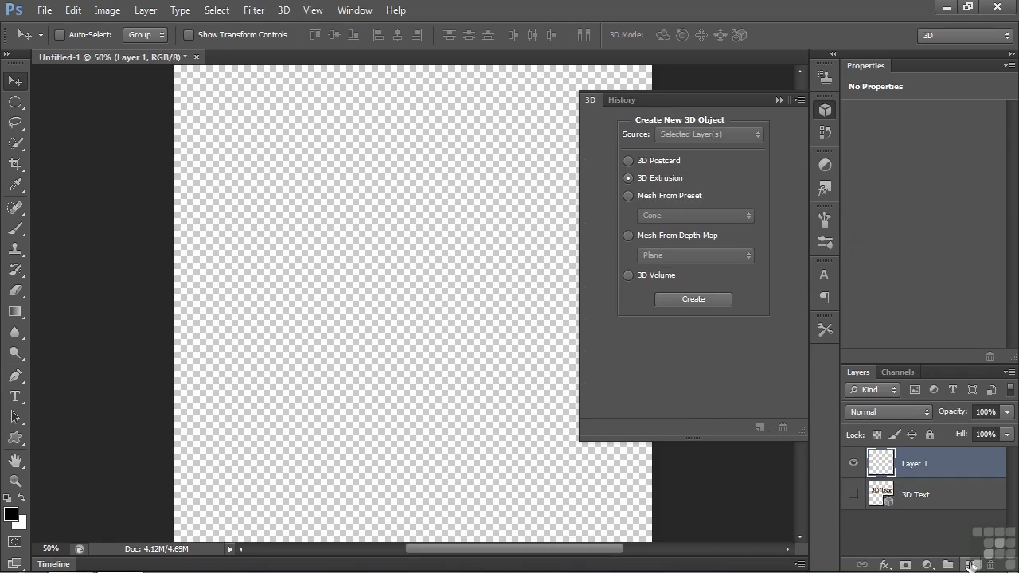
left_click(16, 438)
left_click_drag(231, 95, 602, 492)
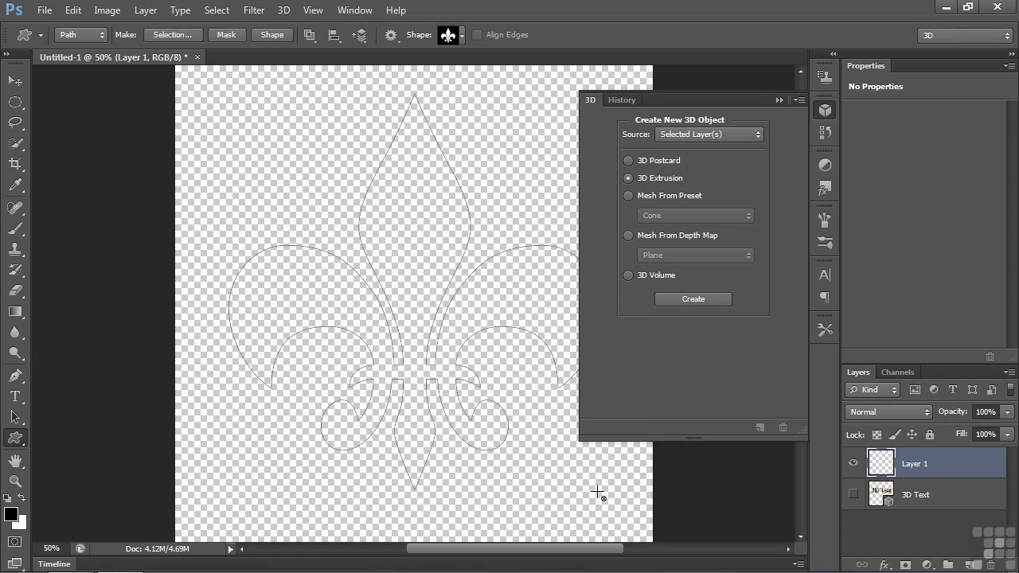
Step: Create a 3D Extrusion object using the fleur-de-lis work path as the source
left_click(749, 135)
left_click(704, 164)
left_click(701, 300)
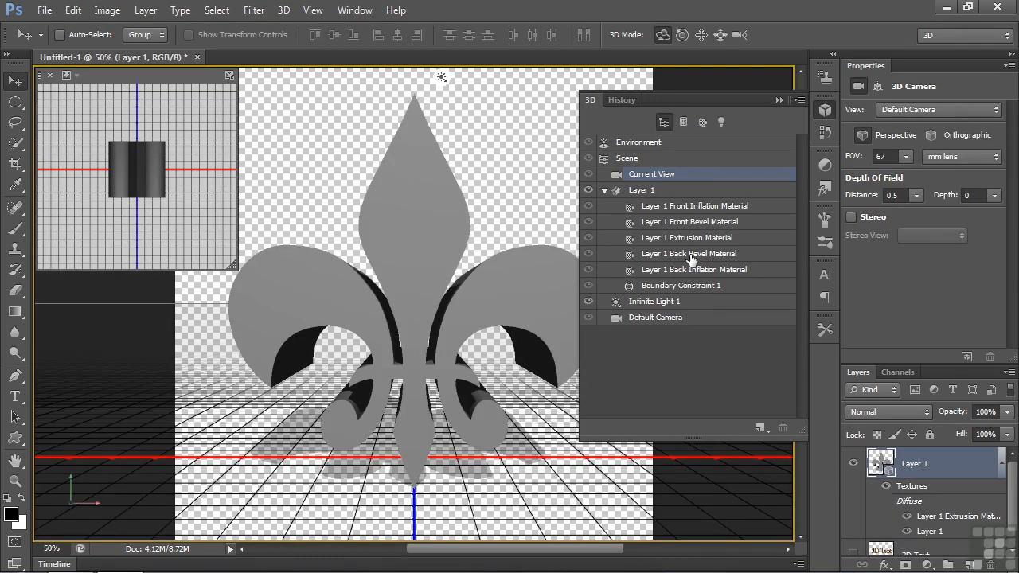
Step: Examine the fleur-de-lis mesh properties, each of its five materials and the diffuse texture options
left_click(650, 192)
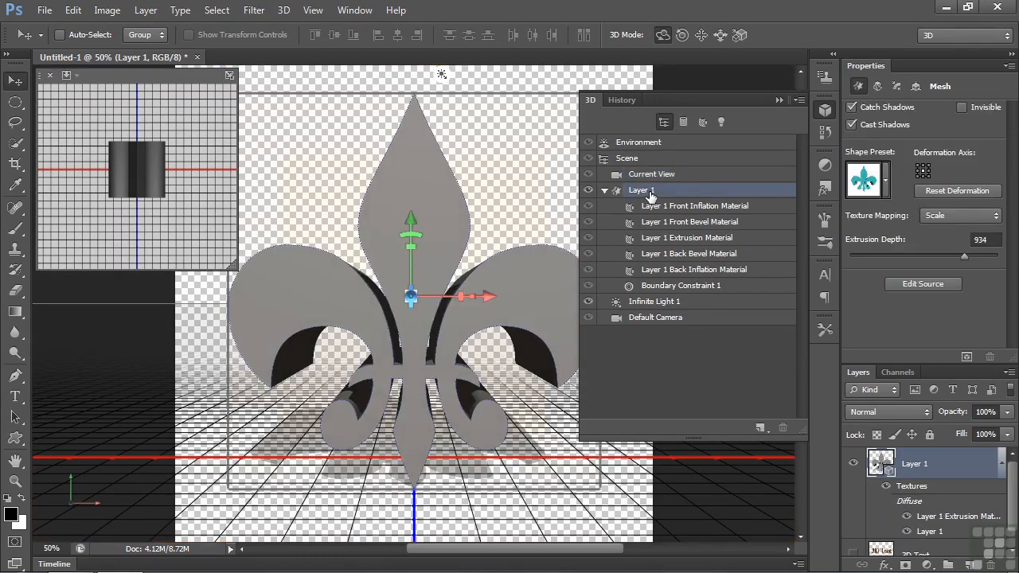
left_click(693, 208)
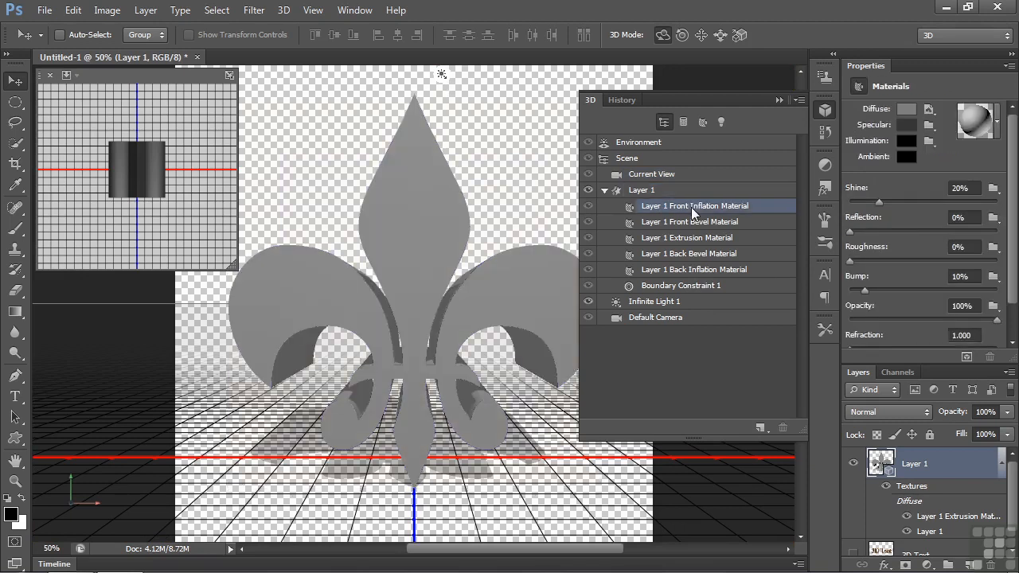
left_click(933, 110)
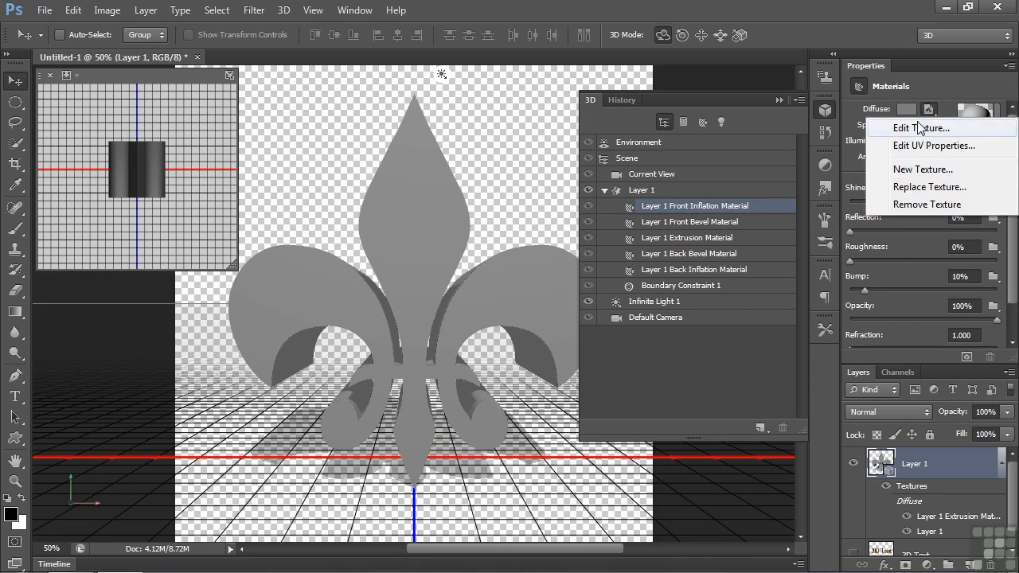
left_click(927, 87)
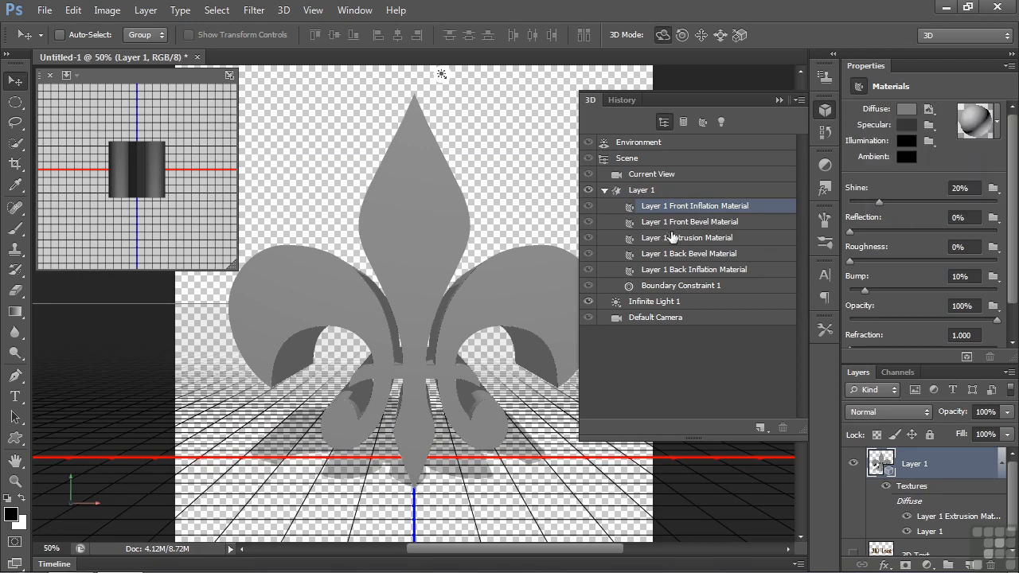
left_click(708, 223)
left_click(709, 238)
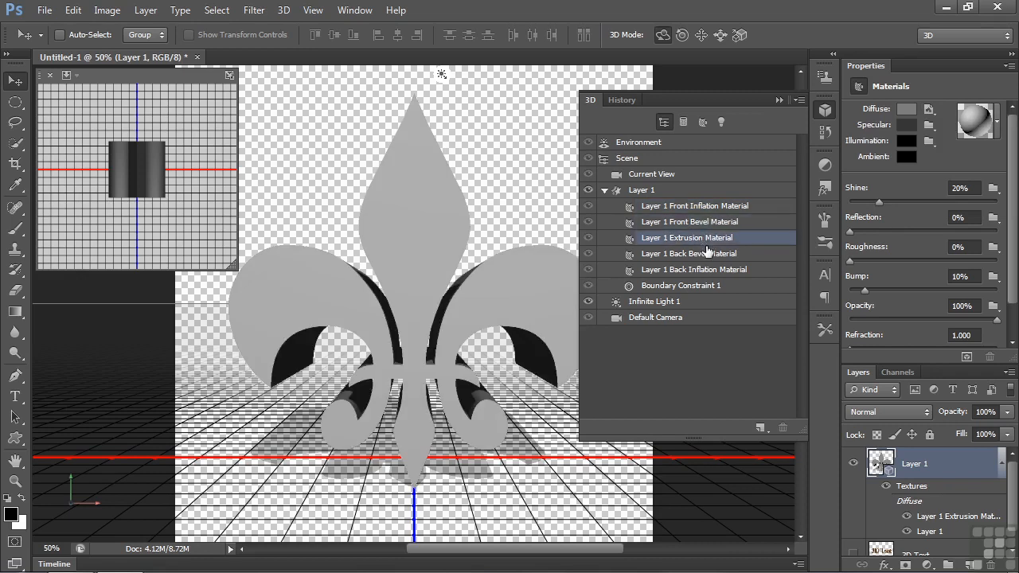
left_click(709, 254)
left_click(708, 270)
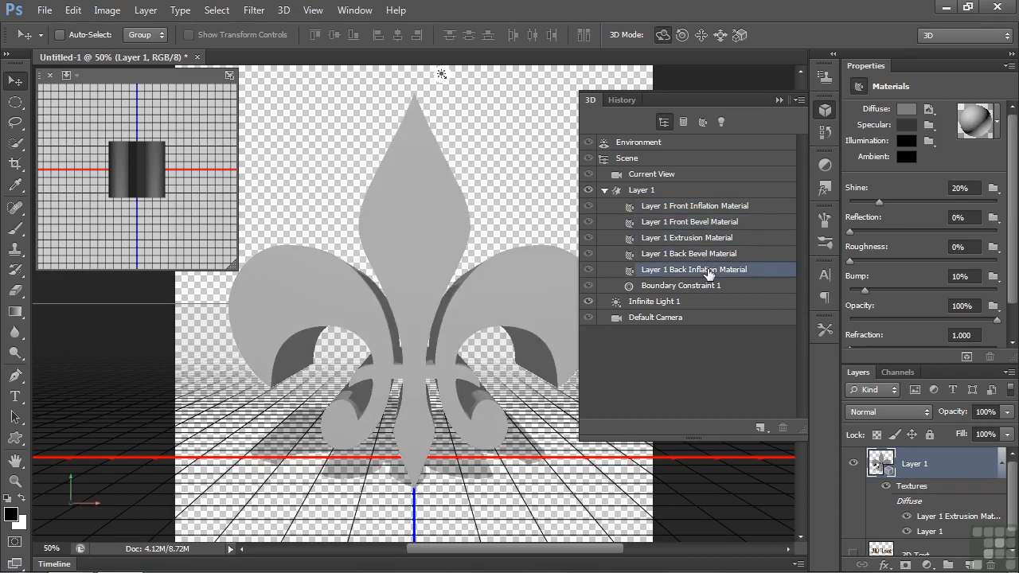
Step: Open the diffuse texture of the fleur-de-lis's front inflation material for editing
left_click(712, 209)
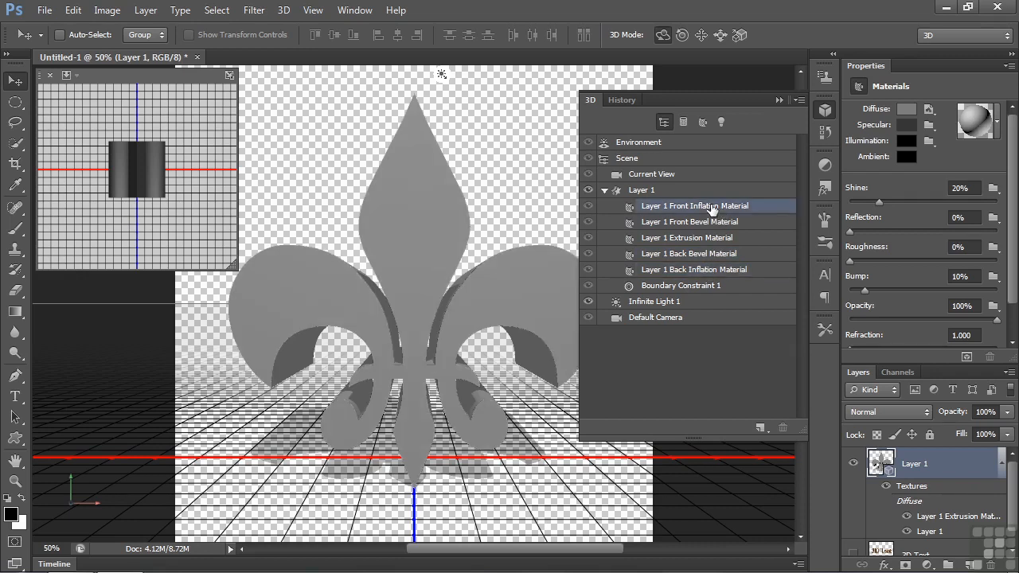
left_click(932, 111)
left_click(933, 127)
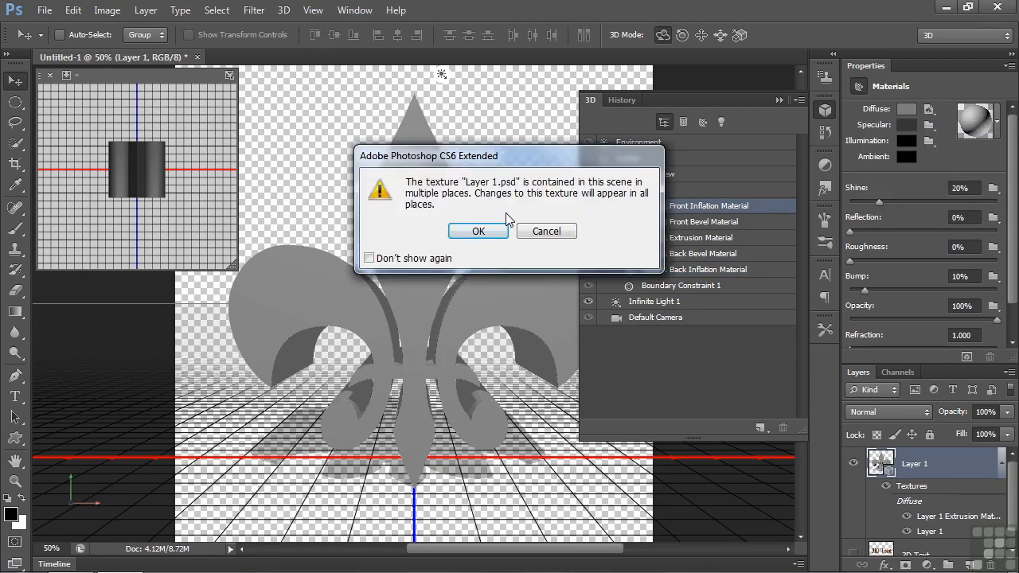
left_click(479, 231)
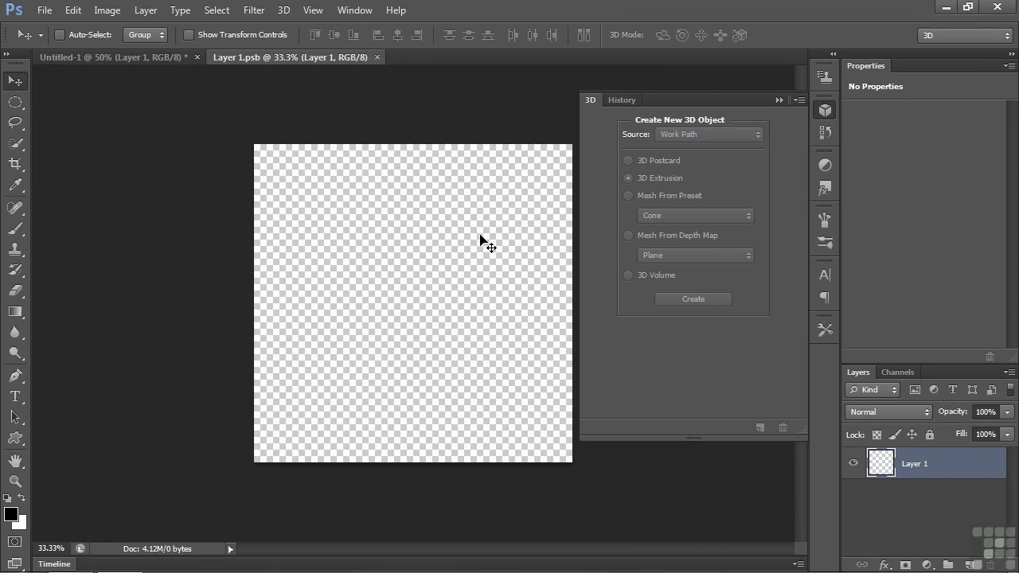
Step: Fill the texture layer with a solid blue-violet in Normal mode at 100% opacity, and save and close the texture
left_click(80, 13)
left_click(160, 236)
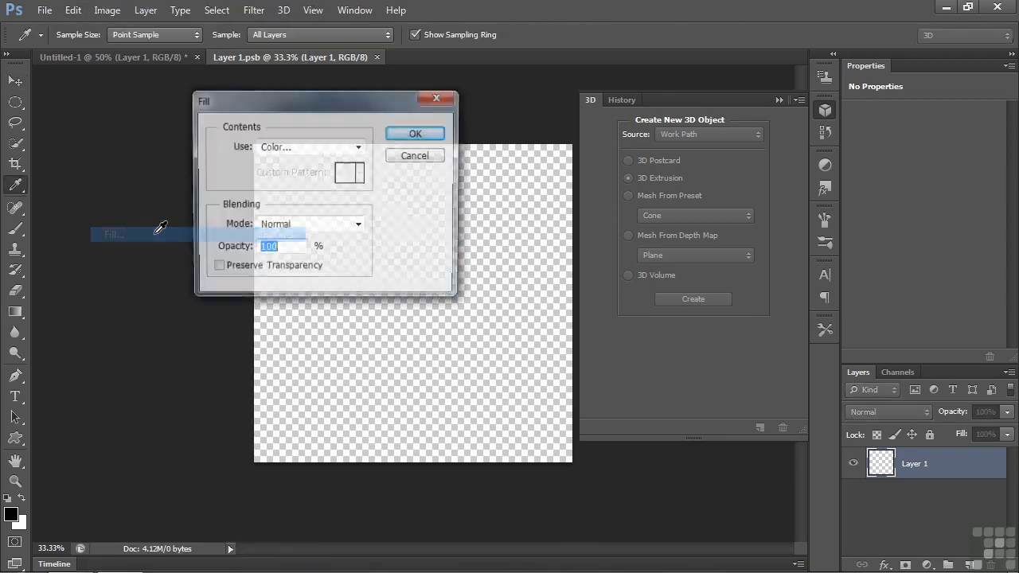
left_click(311, 147)
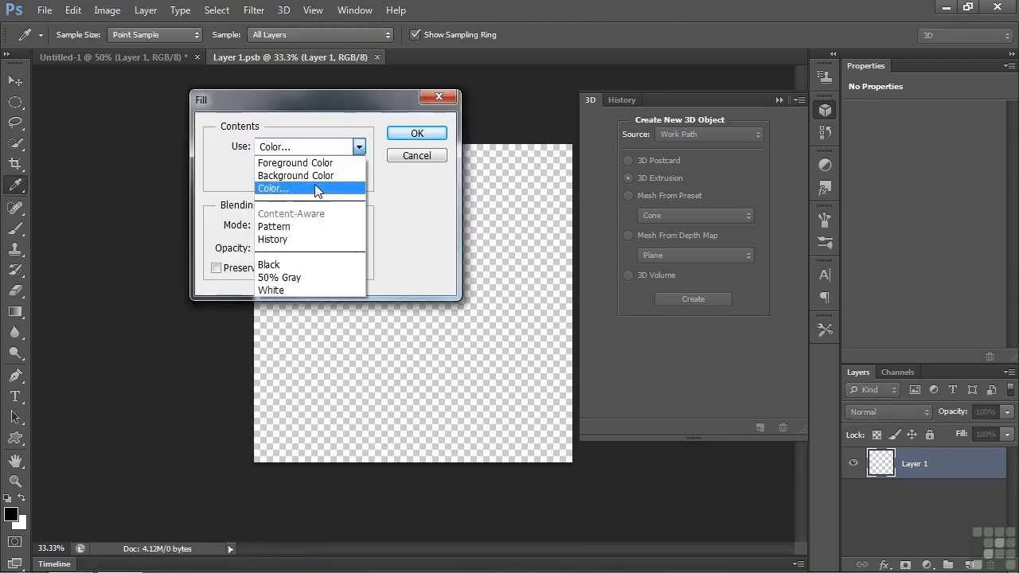
left_click(310, 191)
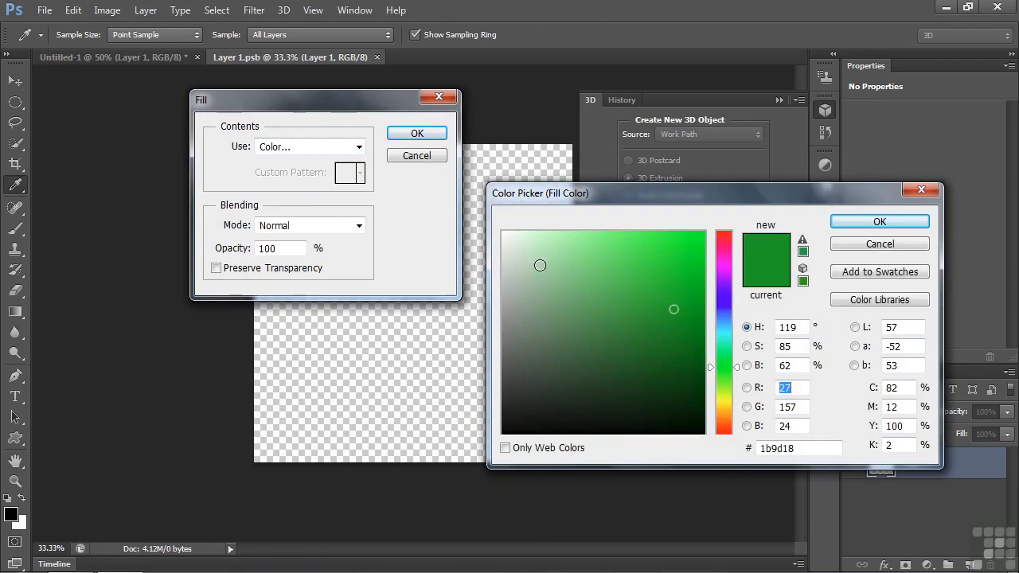
left_click(723, 298)
left_click(659, 255)
left_click(876, 222)
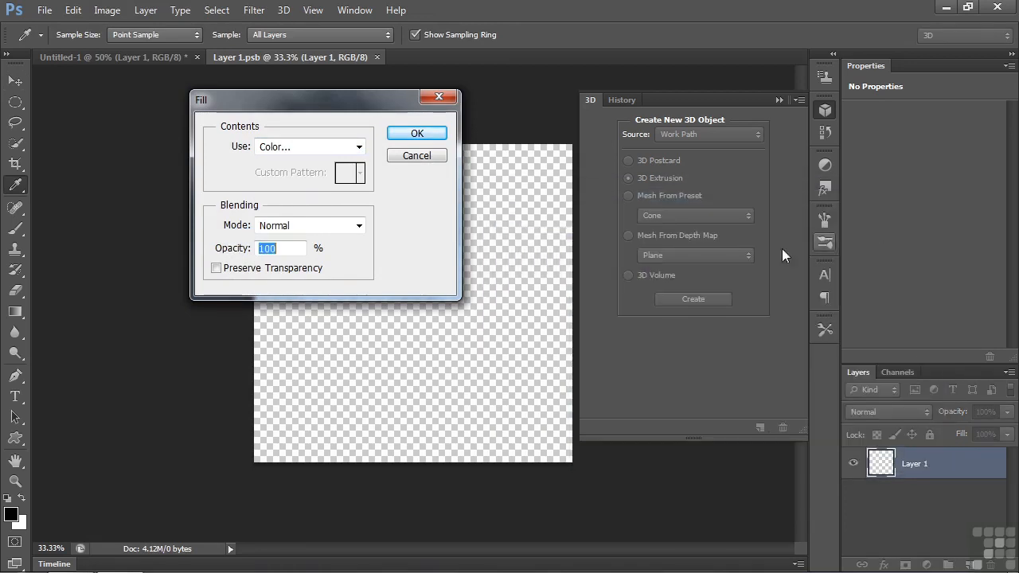
left_click(416, 134)
key("v")
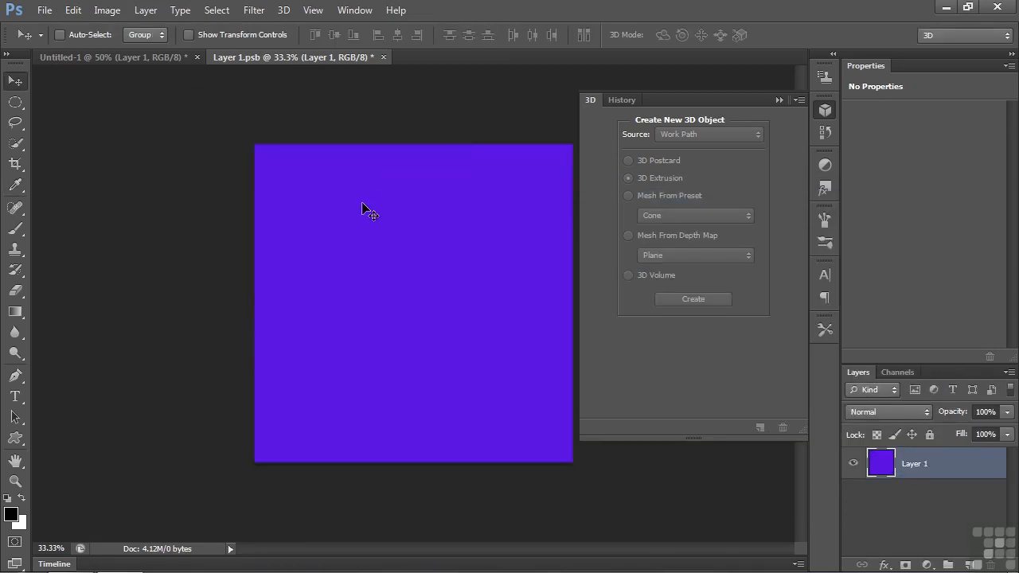
left_click(383, 57)
left_click(446, 223)
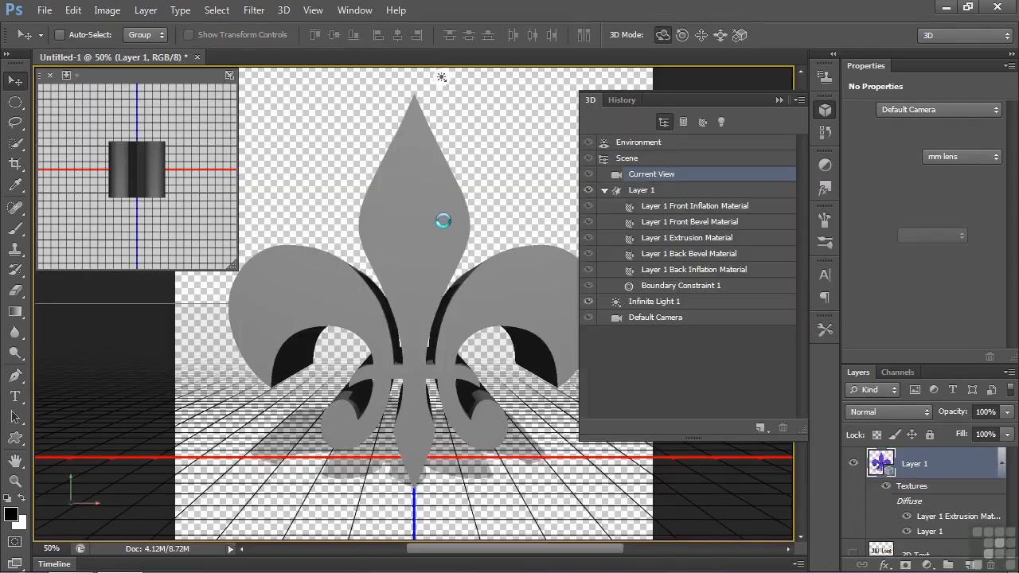
Step: Select the fleur-de-lis mesh and rotate it slightly to show more of its extruded sides
left_click(411, 275)
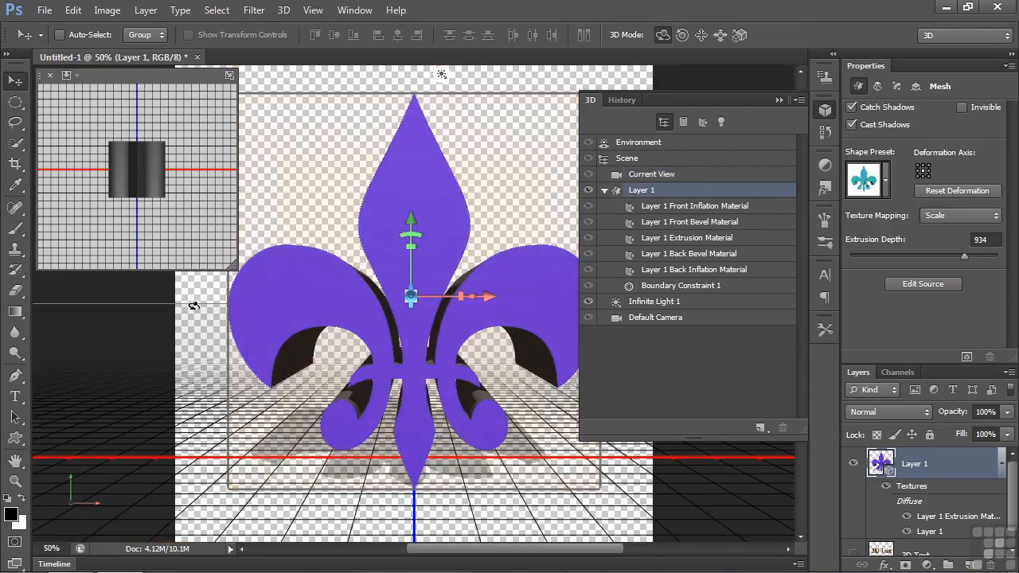
mouse_move(196, 304)
left_mouse_down()
mouse_move(550, 289)
mouse_move(317, 296)
mouse_move(198, 313)
left_mouse_up()
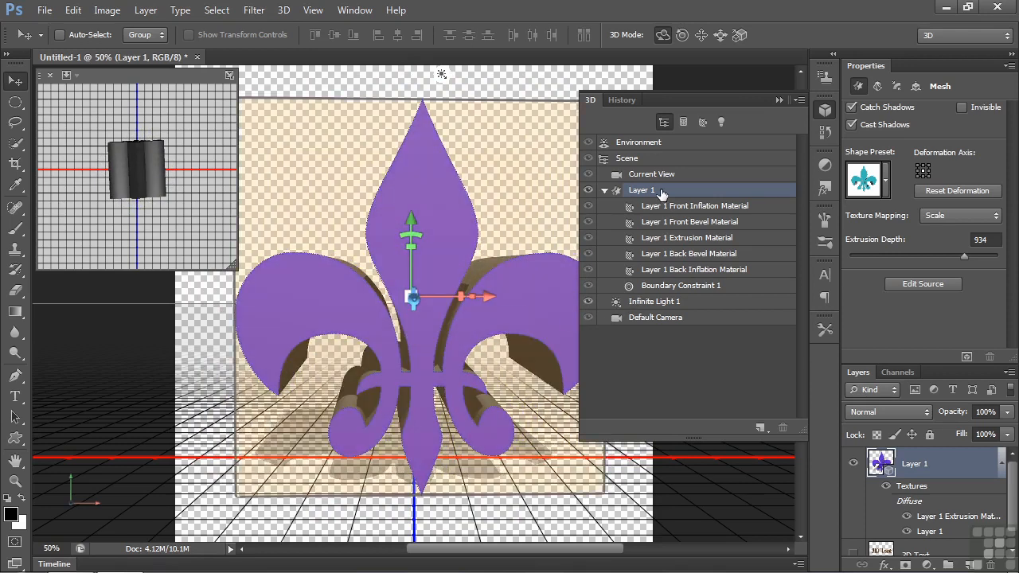
Step: Set the front cap bevel width of the fleur-de-lis mesh to 29%
left_click(897, 87)
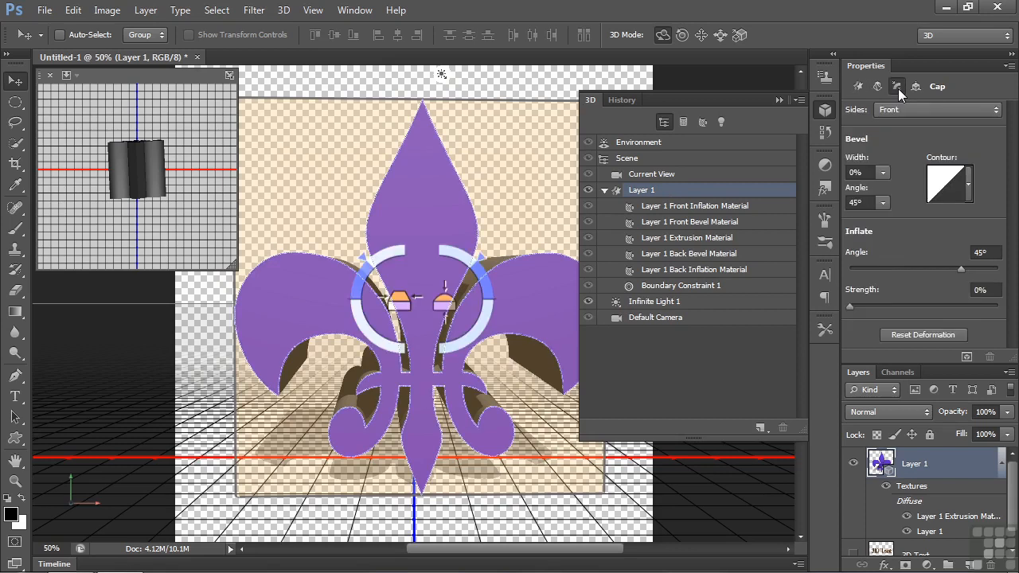
left_click(883, 172)
left_click_drag(883, 193, 906, 191)
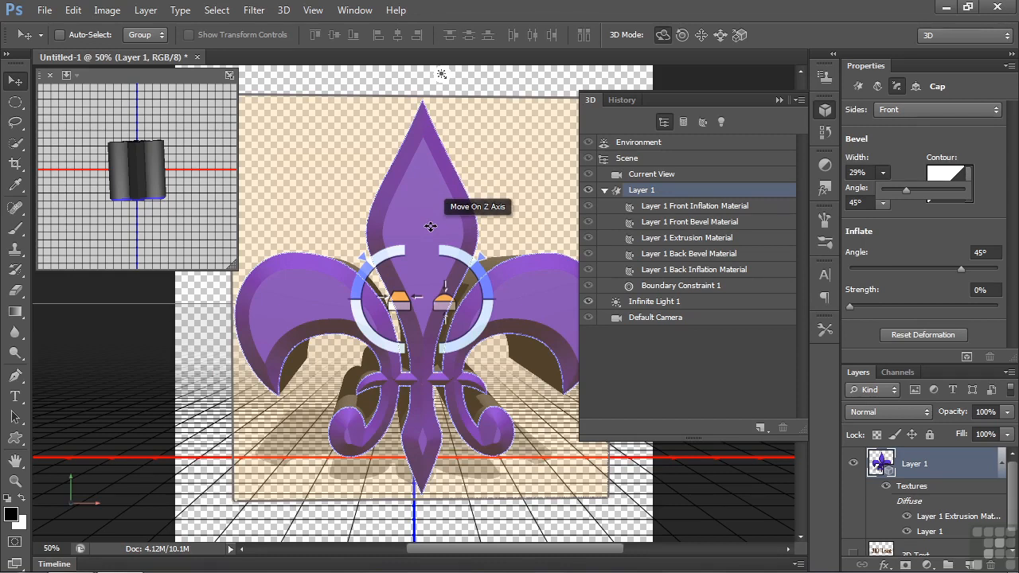
left_click(165, 327)
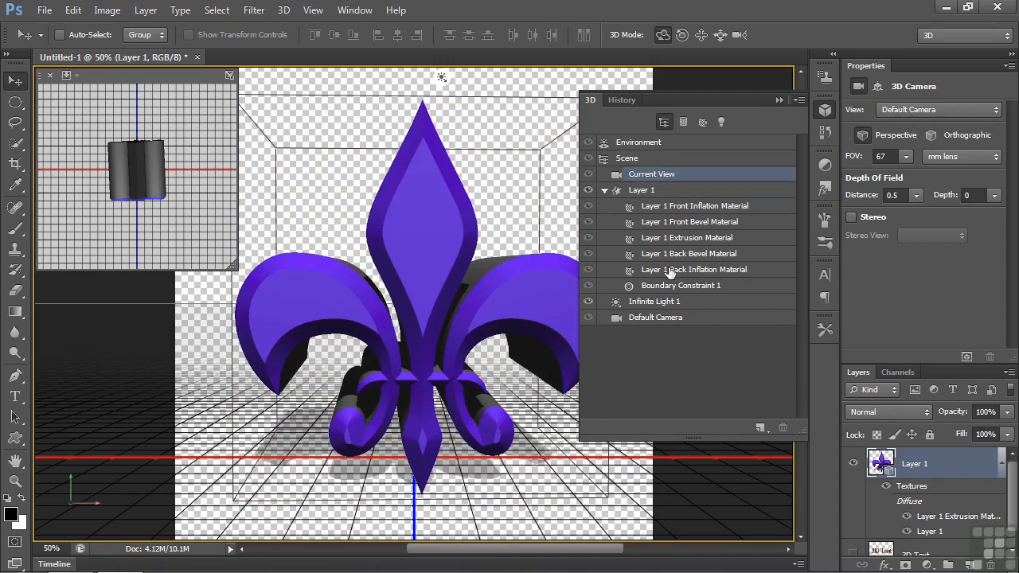
Step: Show the diffuse texture options of the fleur-de-lis's front inflation material
left_click(698, 209)
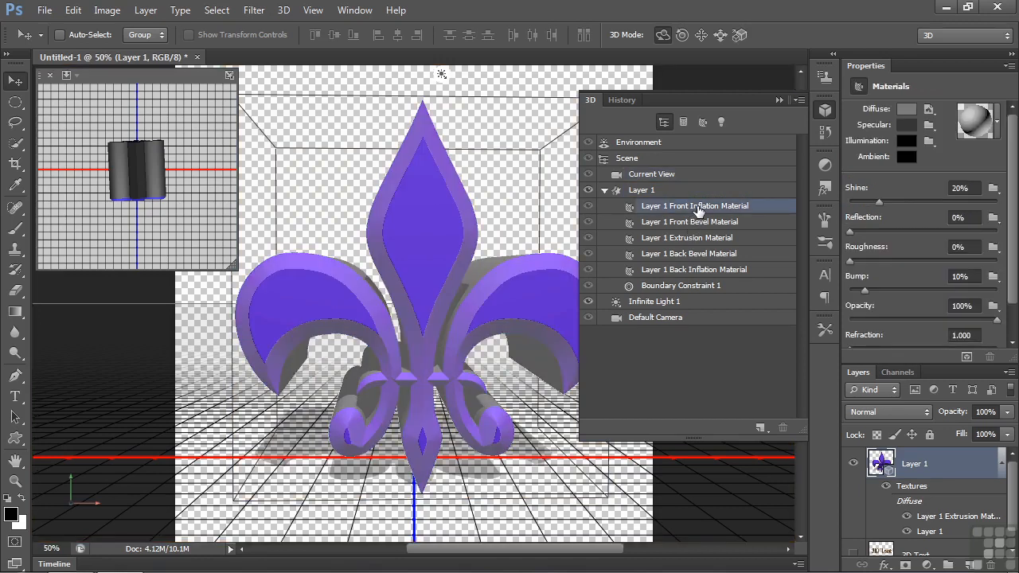
left_click(929, 109)
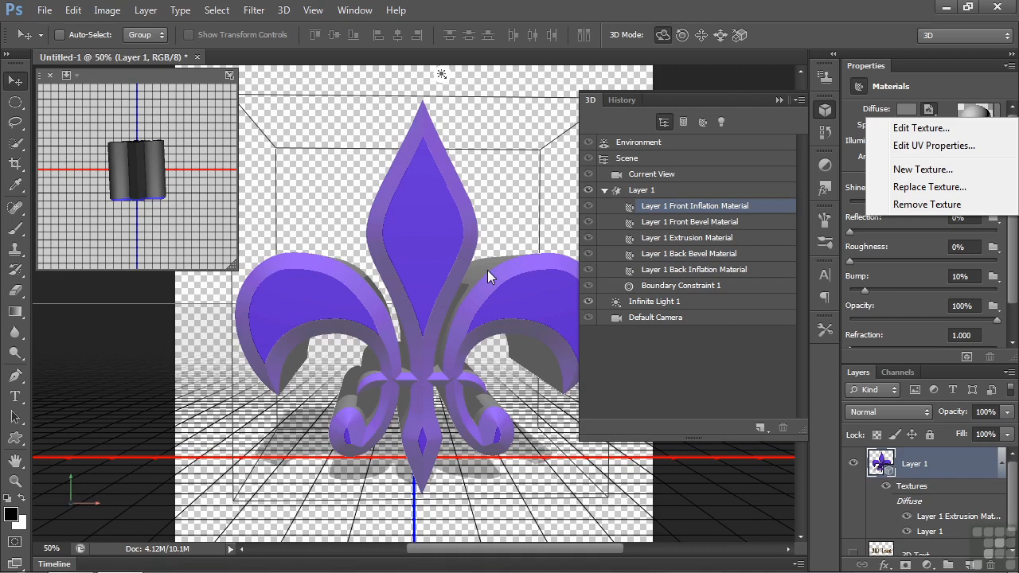
Step: Hide the fleur-de-lis layer, and make the 3D Text layer visible and active
left_click(853, 463)
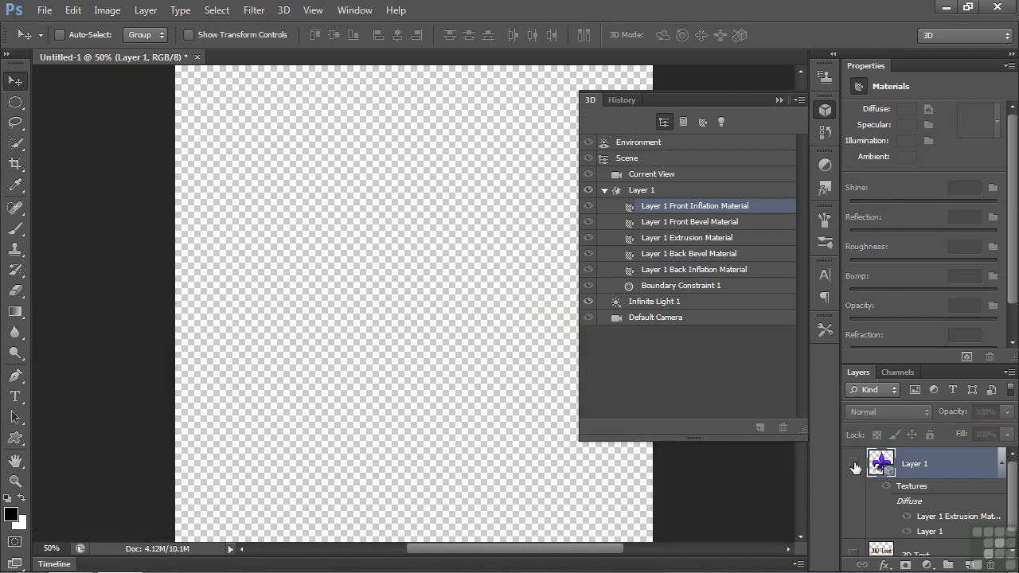
scroll(1013, 520, "down", 1)
left_click(853, 541)
left_click(916, 541)
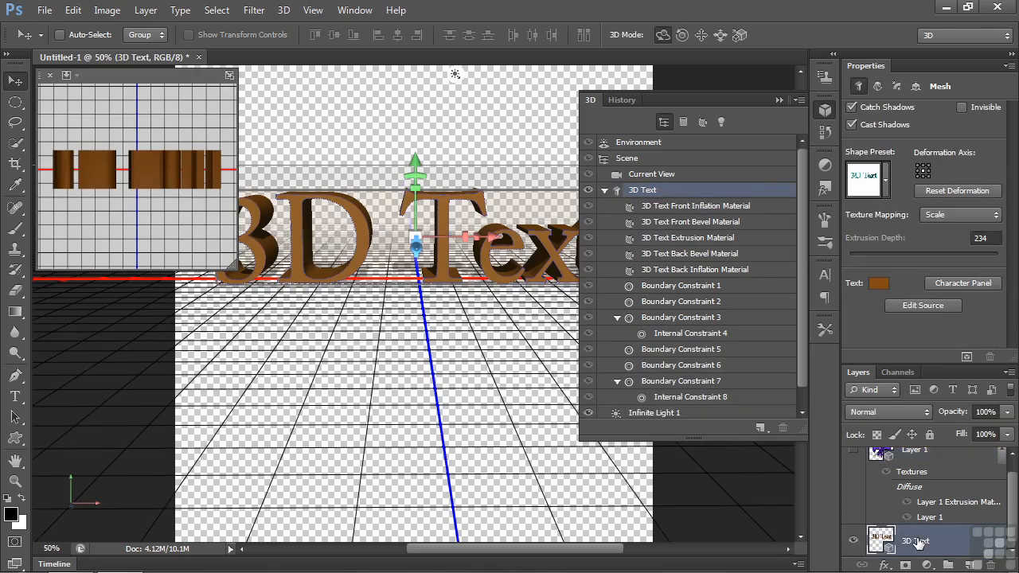
Step: Set the diffuse color of the 3D text's front inflation material to bright red, #e81d3f
left_click(693, 210)
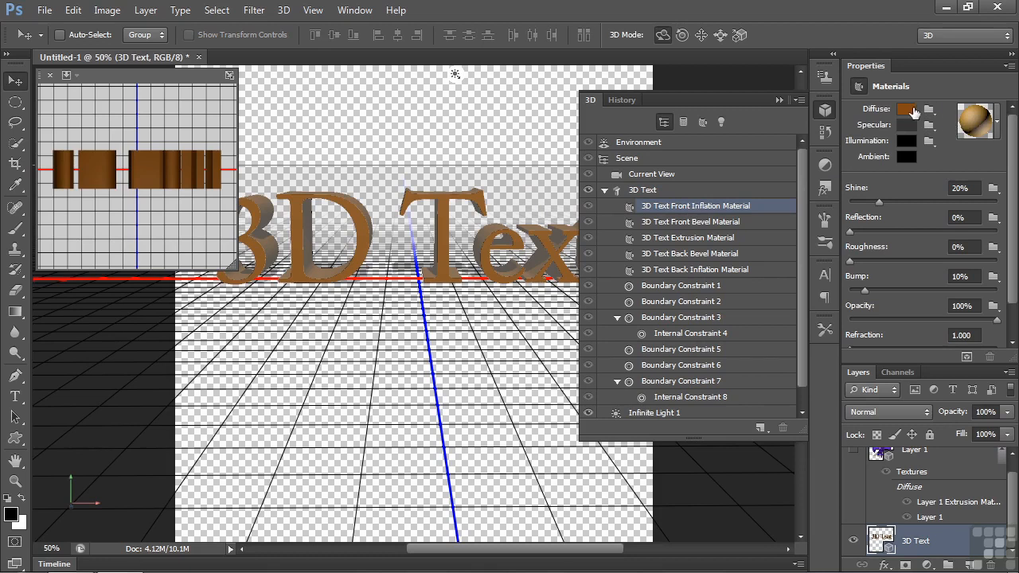
left_click(906, 113)
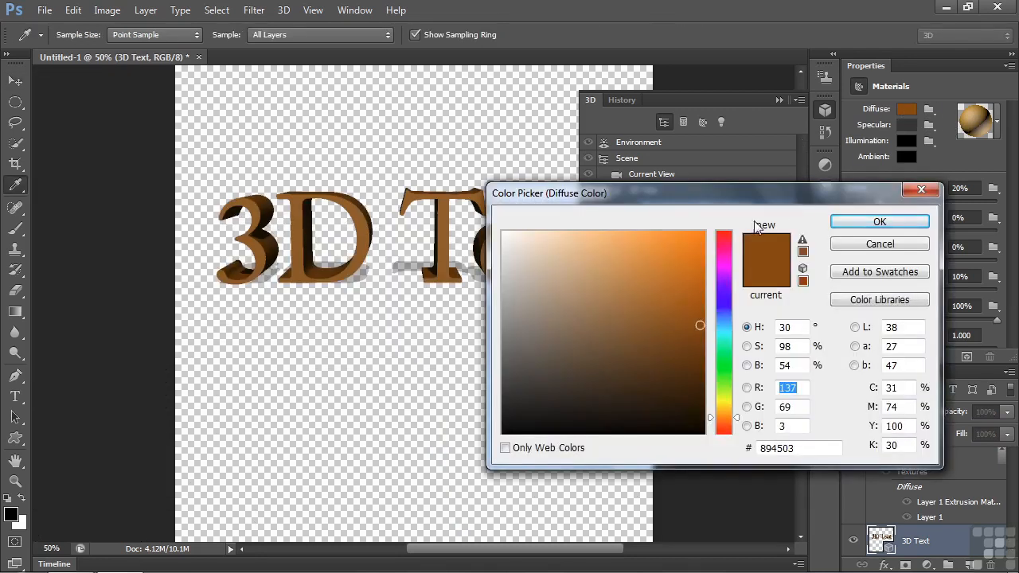
left_click(724, 239)
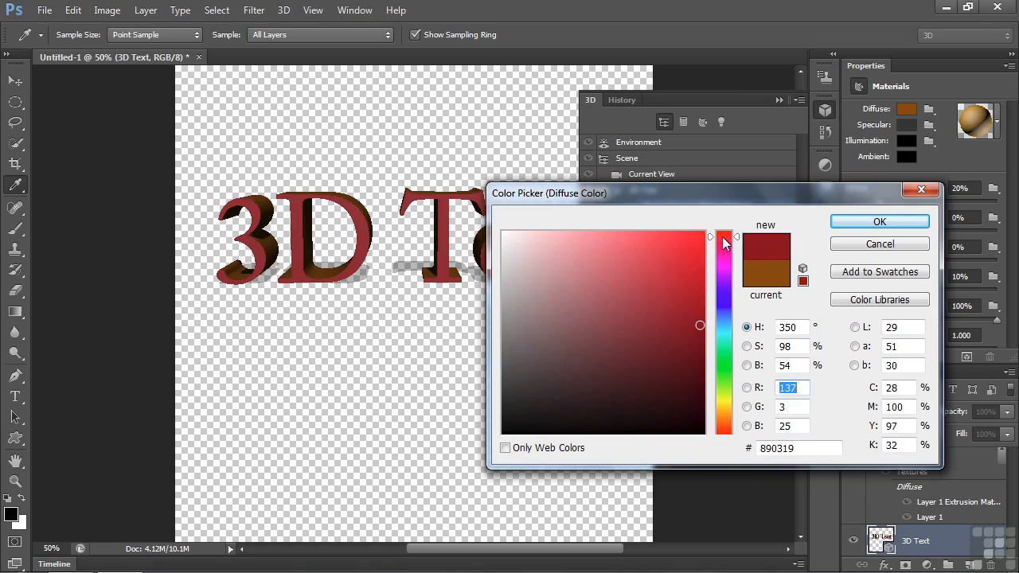
left_click(679, 249)
left_click(880, 223)
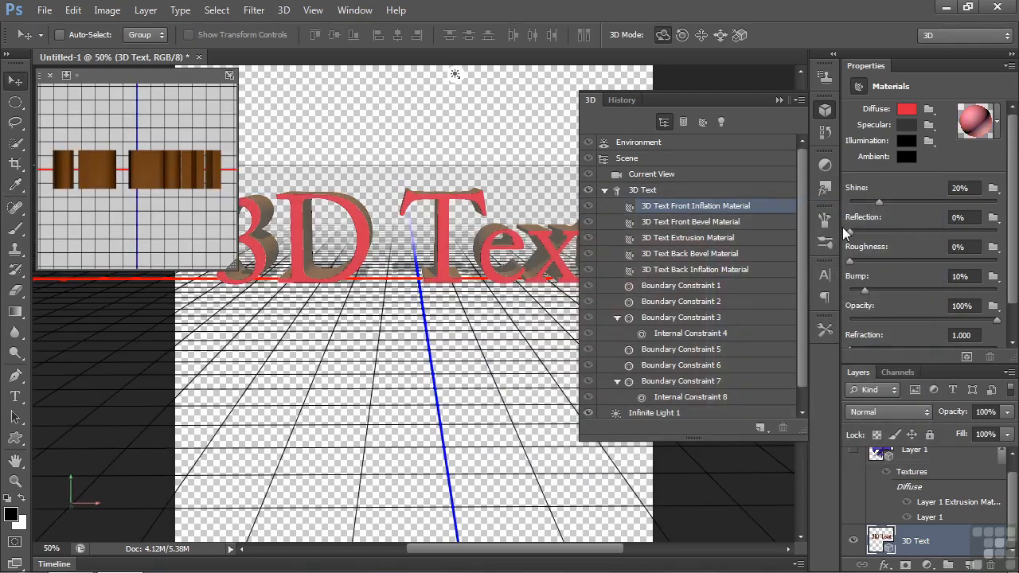
Step: Change the diffuse color of the 3D text's front bevel material to magenta-purple
left_click(720, 224)
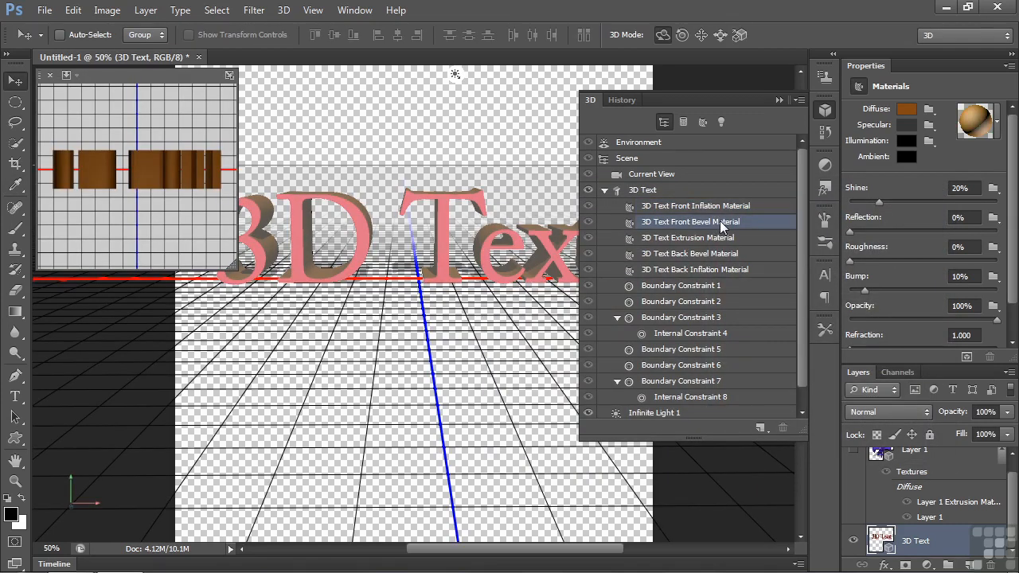
left_click(907, 114)
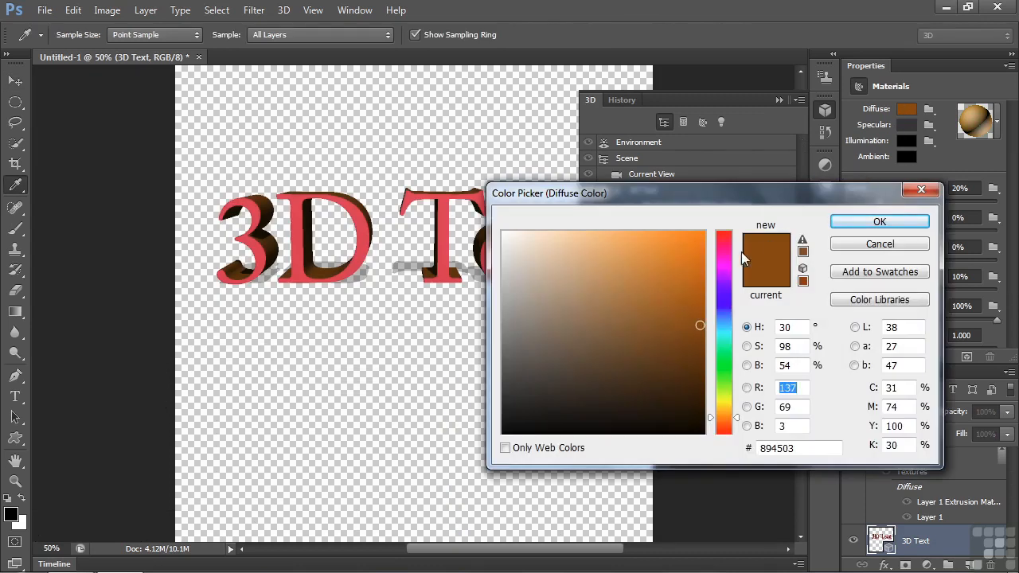
left_click(721, 267)
left_click(872, 223)
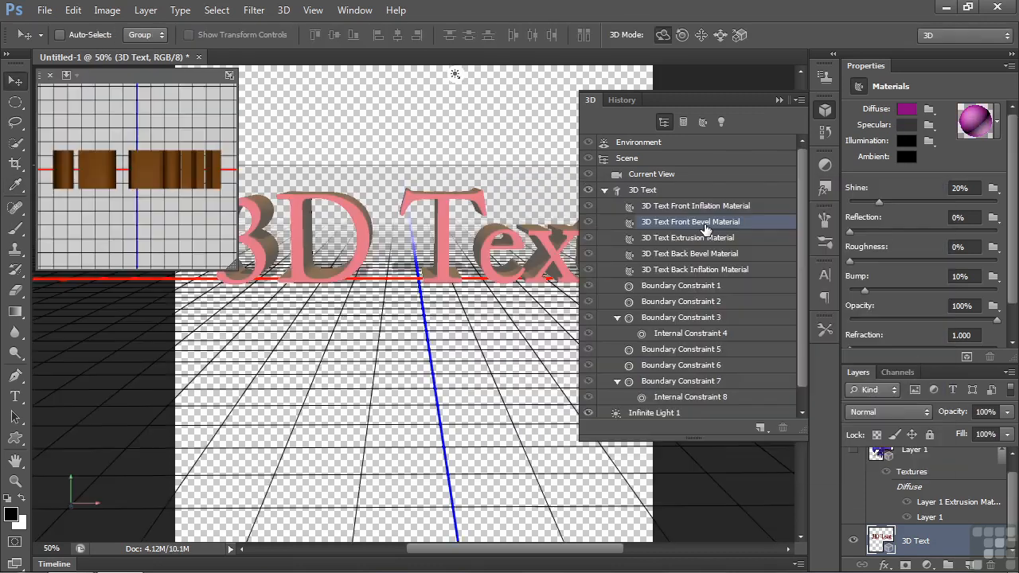
Step: Give the 3D text mesh a front cap bevel with a width of 27%
left_click(652, 191)
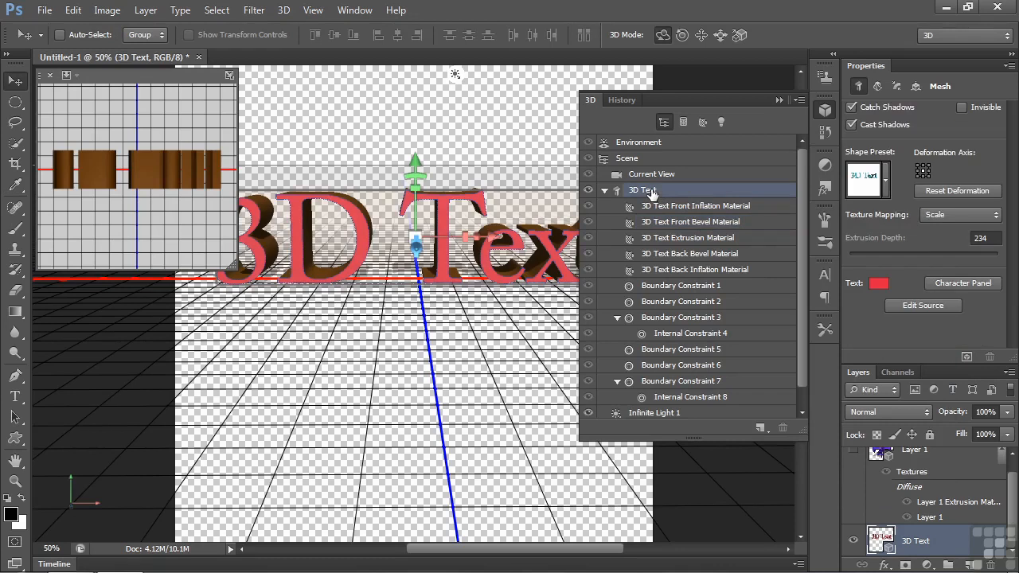
left_click(898, 86)
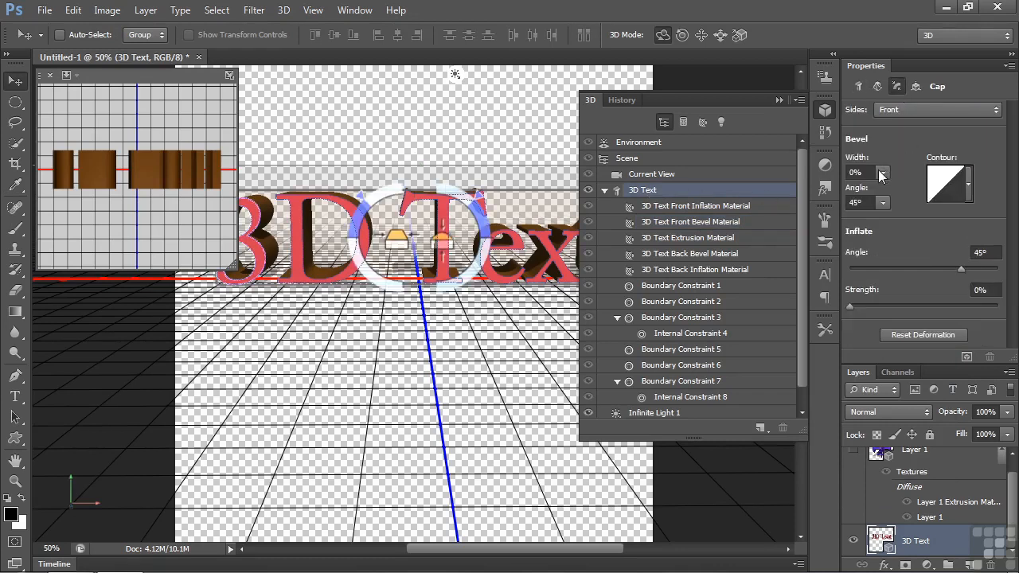
left_click(882, 172)
left_click_drag(883, 192, 904, 192)
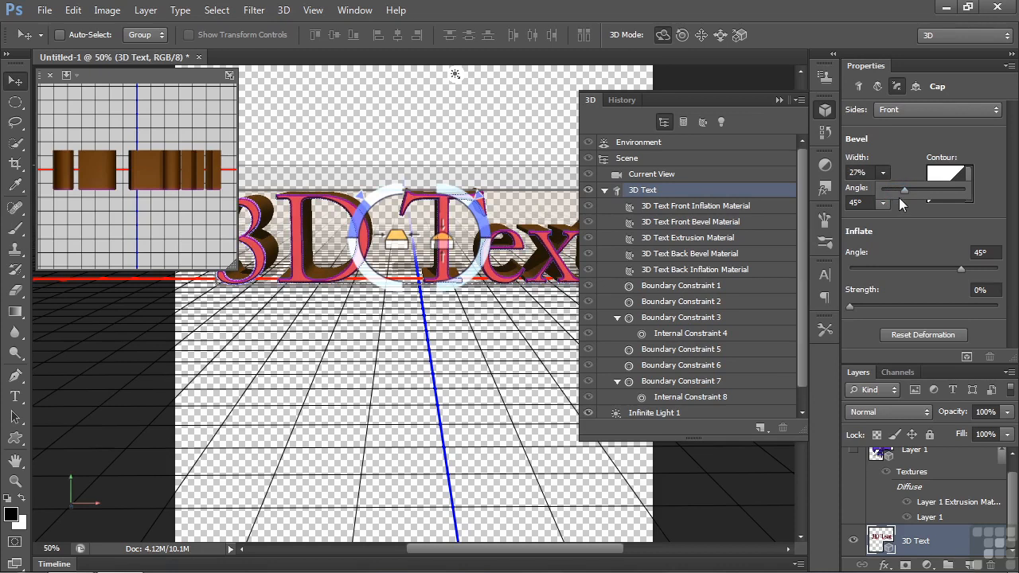
Step: Set the diffuse color of the 3D text's extrusion material to yellow, #e3ee2c
left_click(699, 239)
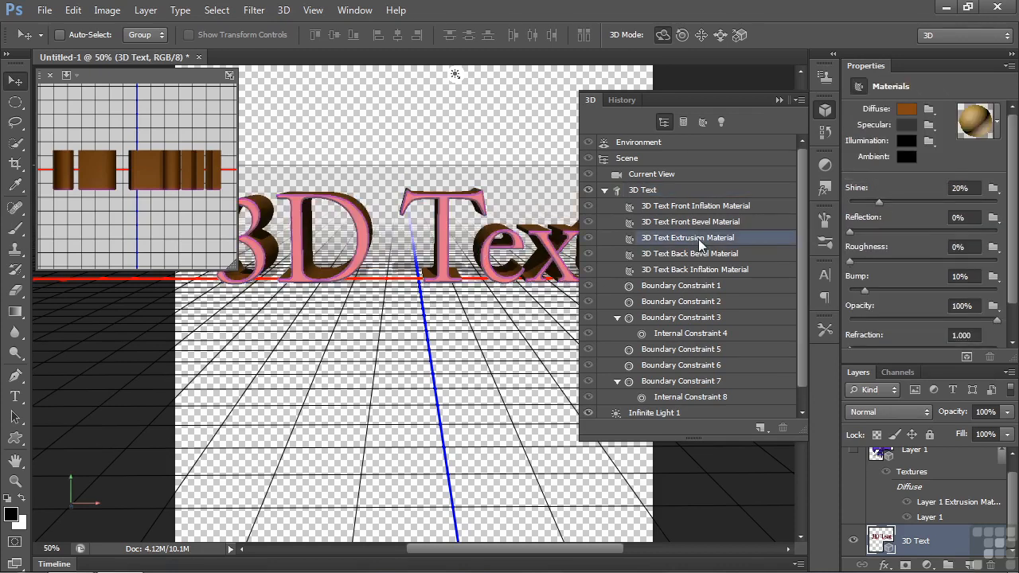
left_click(907, 111)
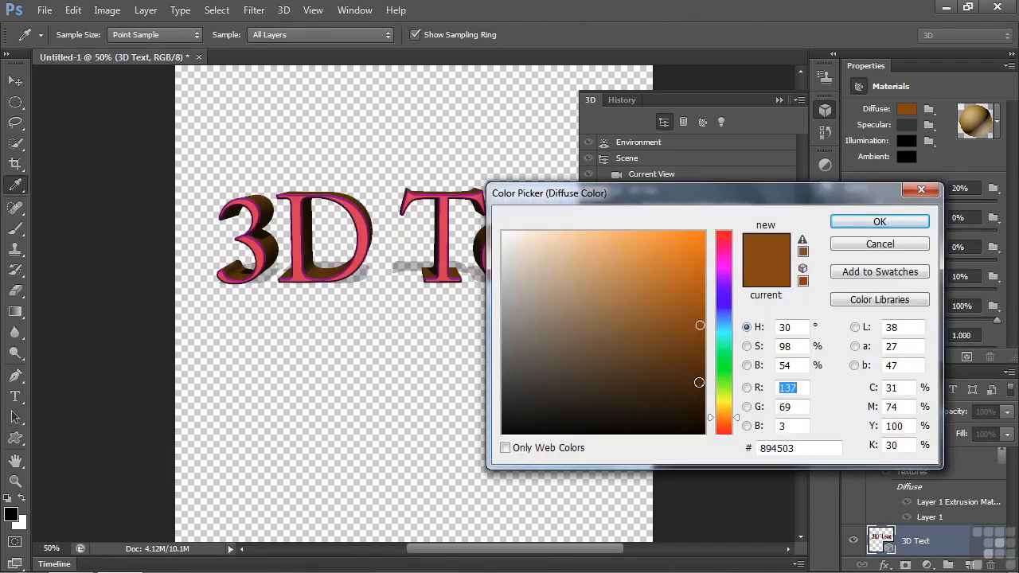
left_click(721, 398)
left_click(667, 244)
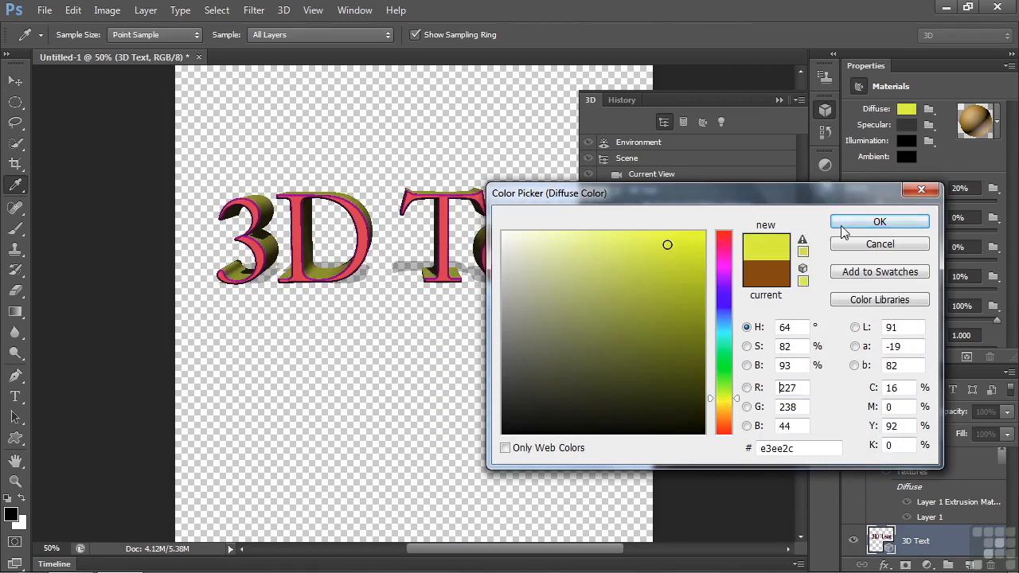
left_click(879, 221)
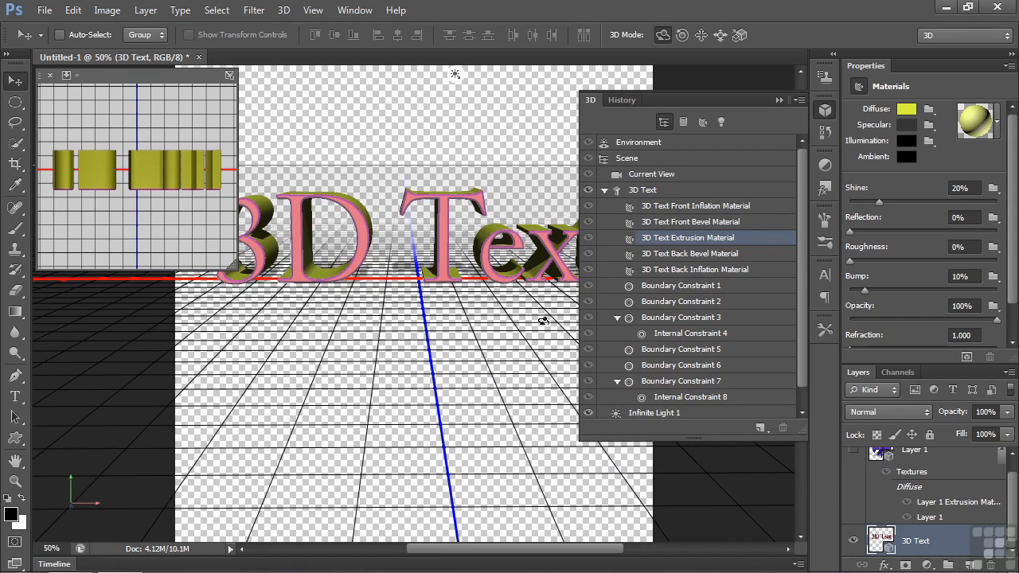
Step: Select the 3D text mesh and rotate it slightly
left_click(445, 241)
left_click(445, 240)
mouse_move(436, 150)
left_mouse_down()
mouse_move(440, 182)
mouse_move(432, 137)
left_mouse_up()
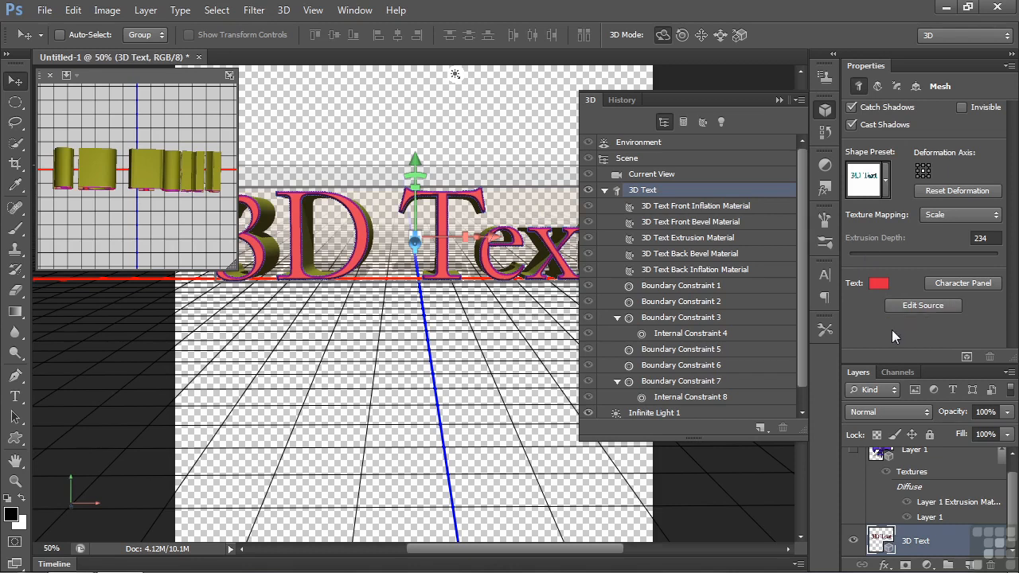
Step: Set the overall text color of the 3D text mesh to blue, #1d27e8, and rotate the mesh slightly
left_click(879, 285)
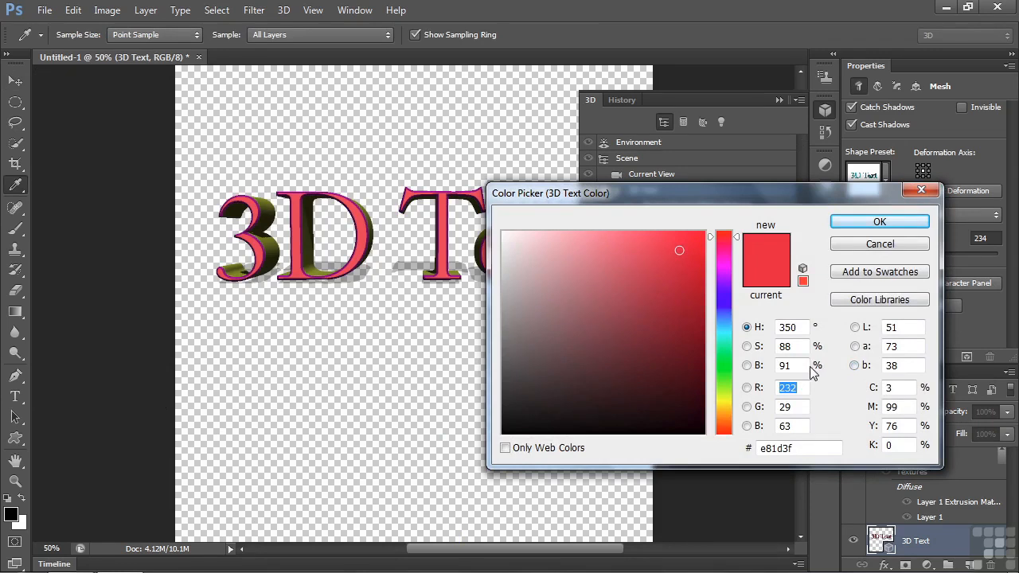
left_click(723, 300)
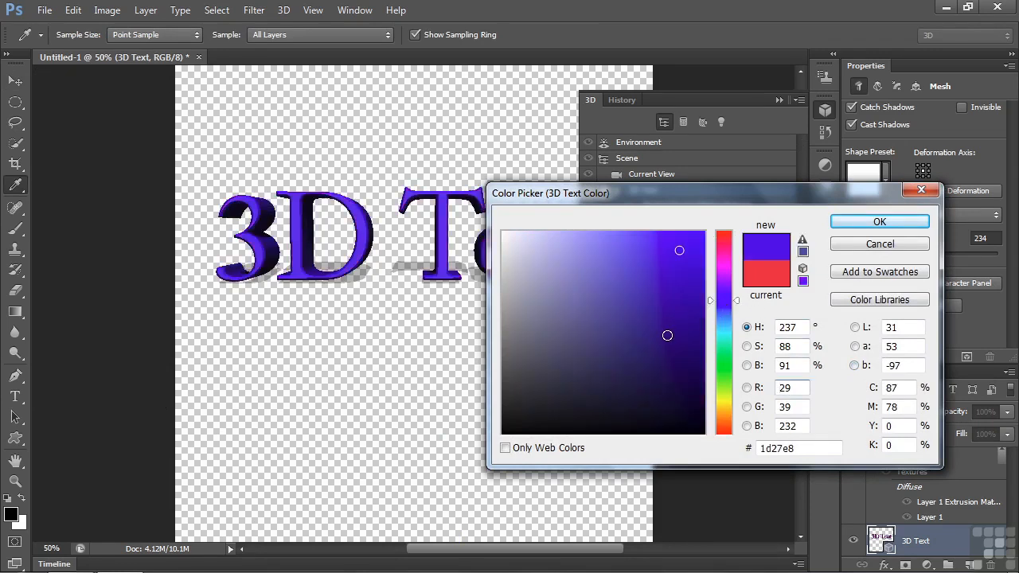
left_click(880, 222)
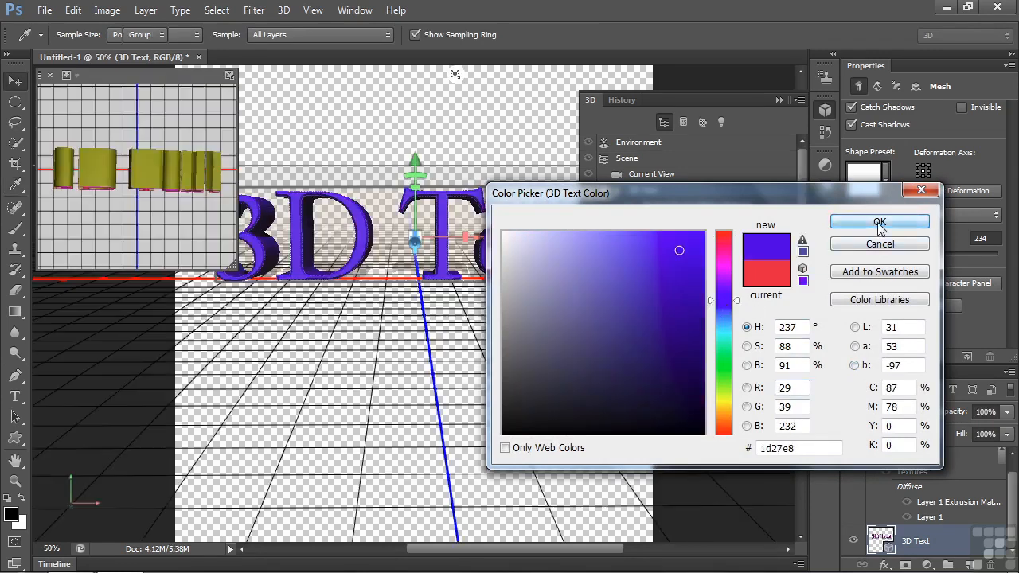
mouse_move(460, 174)
left_mouse_down()
mouse_move(459, 213)
mouse_move(451, 146)
mouse_move(451, 158)
left_mouse_up()
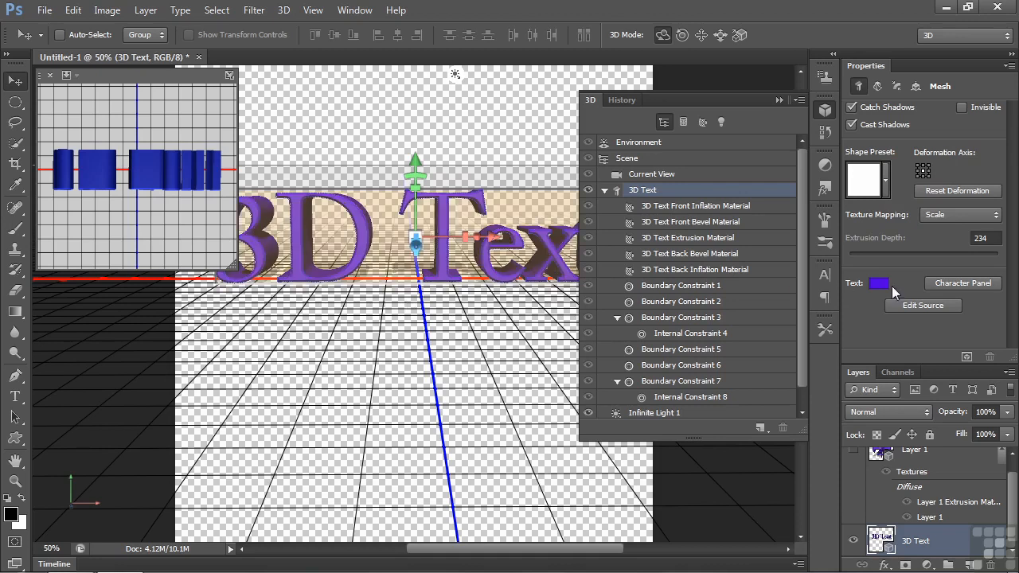
Step: Open the character settings of the 3D text and change its font to Times New Roman
left_click(960, 283)
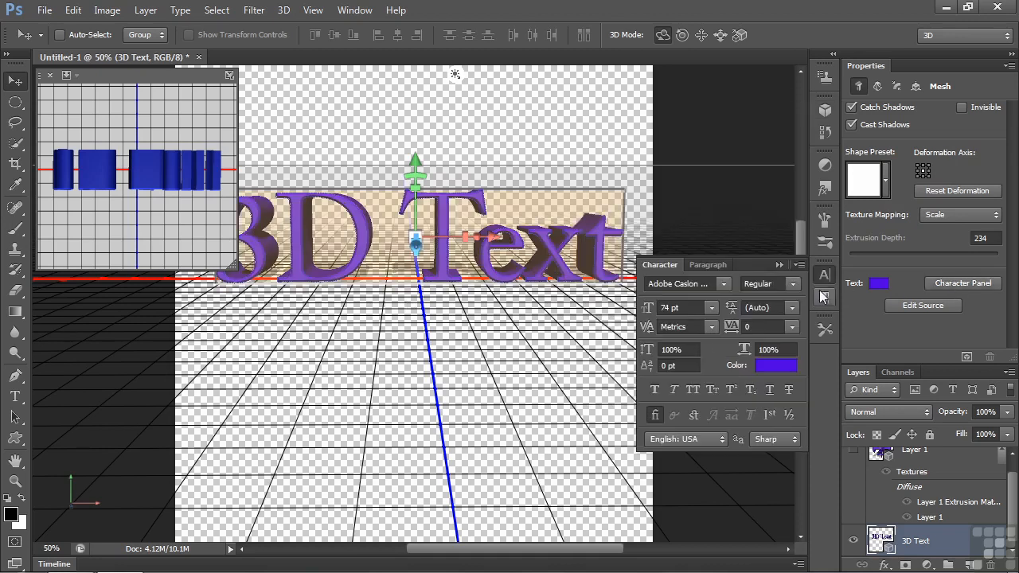
left_click(724, 285)
left_click_drag(914, 63, 916, 278)
left_click(701, 266)
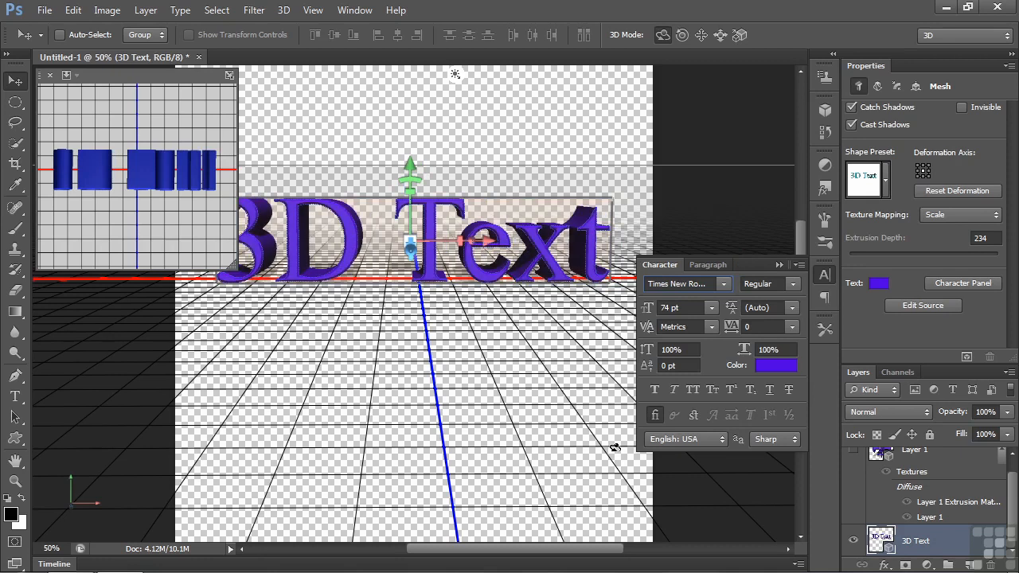
Step: Try faux bold on the 3D text, turn it off, and set the font style to Bold Italic
left_click(656, 391)
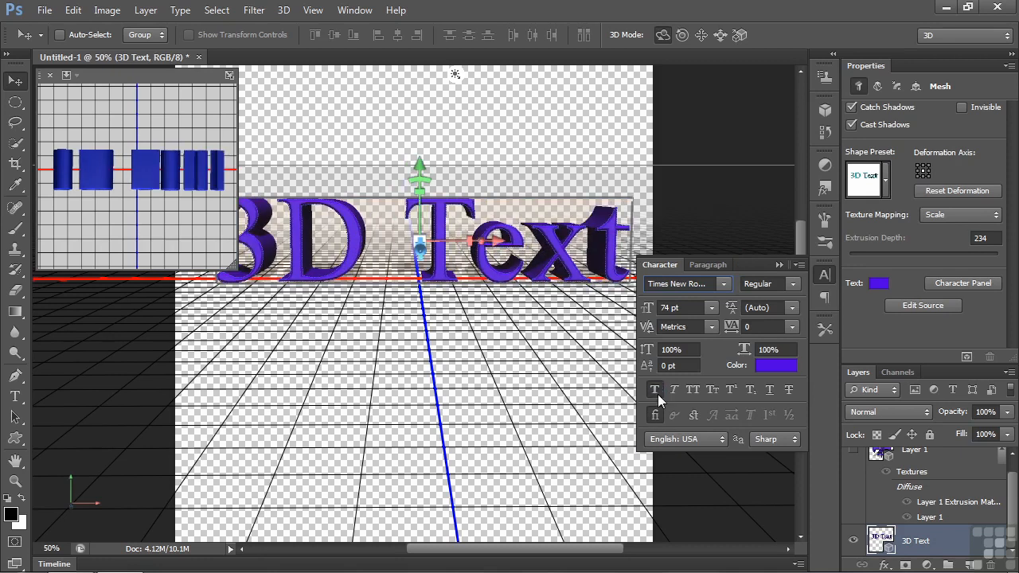
left_click(655, 390)
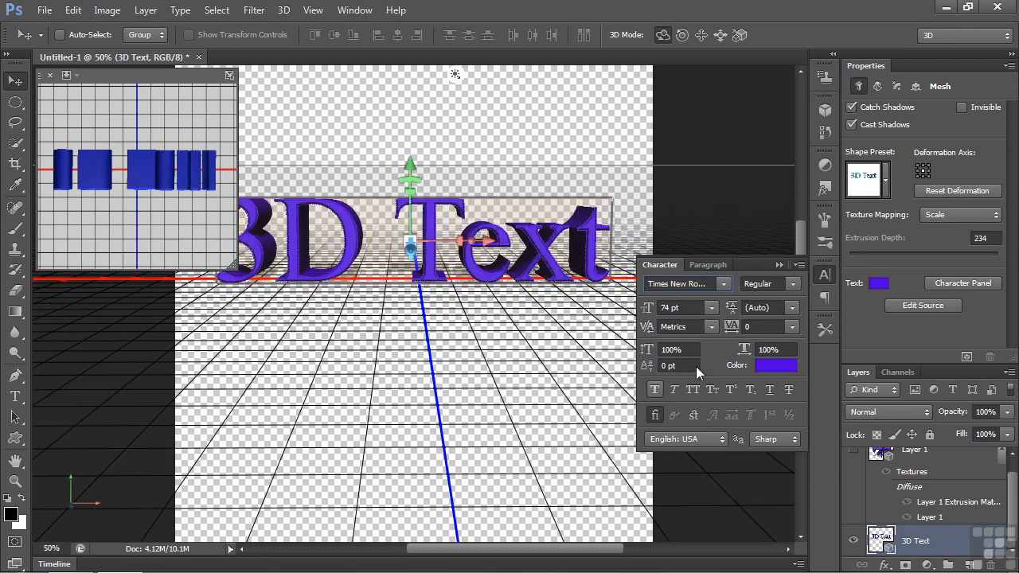
left_click(792, 284)
left_click(767, 339)
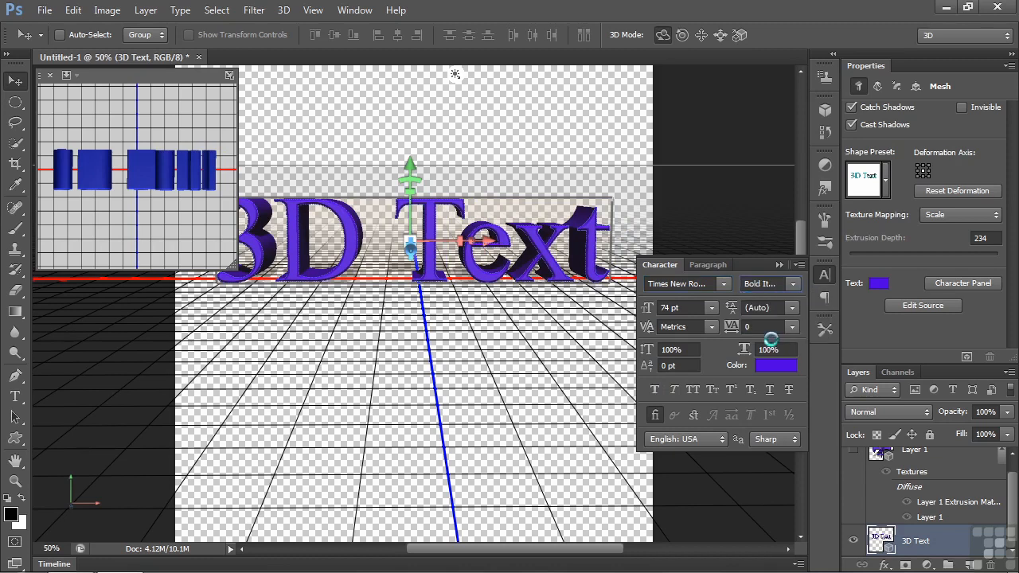
Step: Try all caps on the 3D text, turn it off, set the font size to 83 pt, and close the character settings
left_click(691, 389)
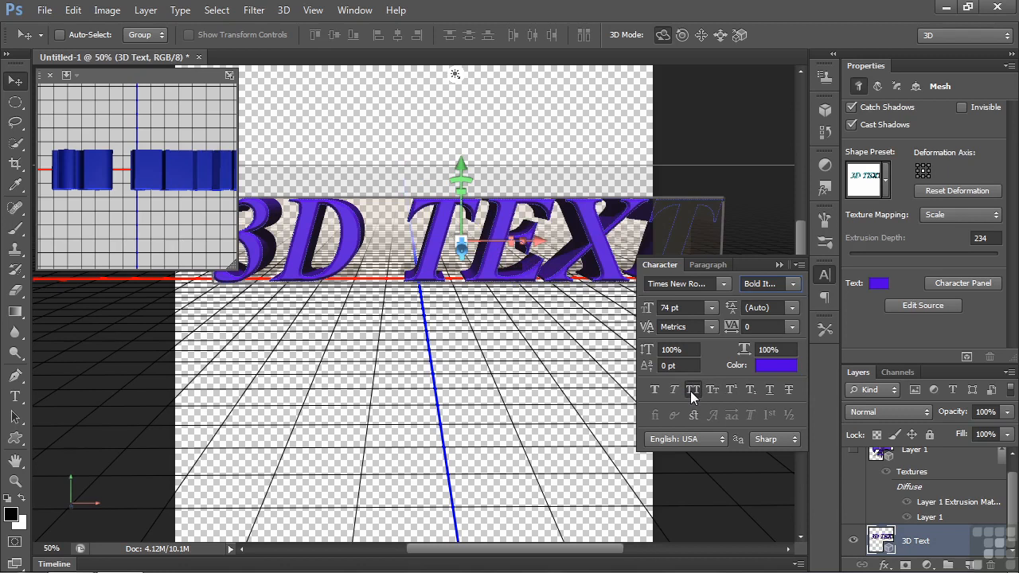
left_click(692, 390)
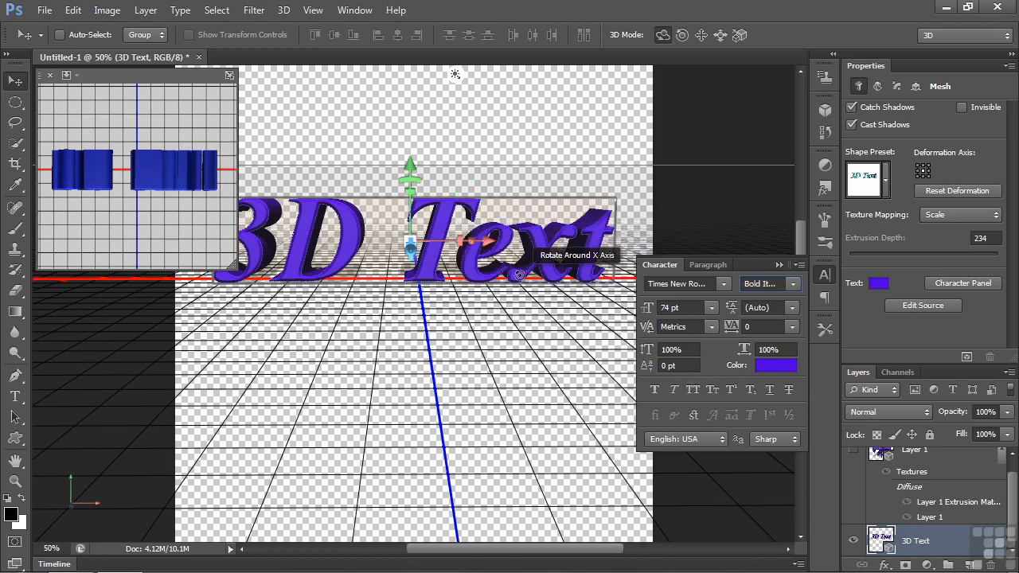
mouse_move(646, 310)
left_mouse_down()
mouse_move(655, 312)
mouse_move(650, 324)
mouse_move(637, 315)
mouse_move(656, 311)
left_mouse_up()
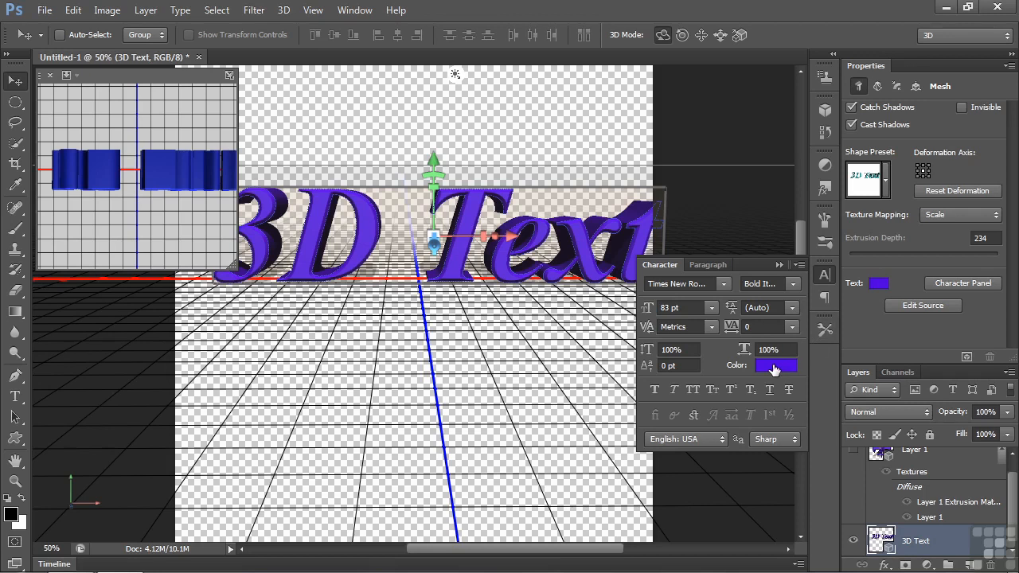
left_click(779, 265)
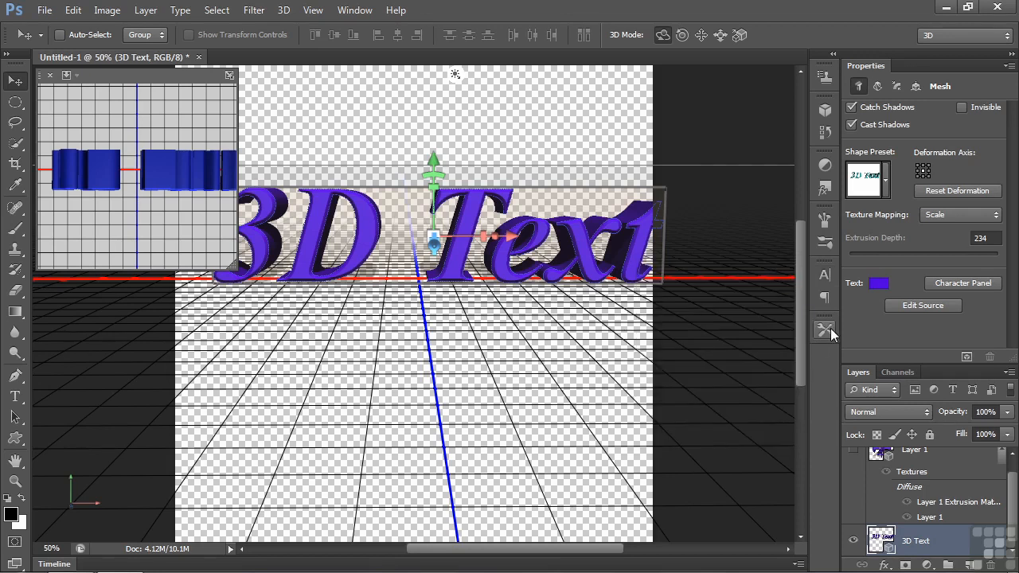
Step: Open the source of the 3D text mesh, replace the word Text with Type, and commit the edit
left_click(921, 306)
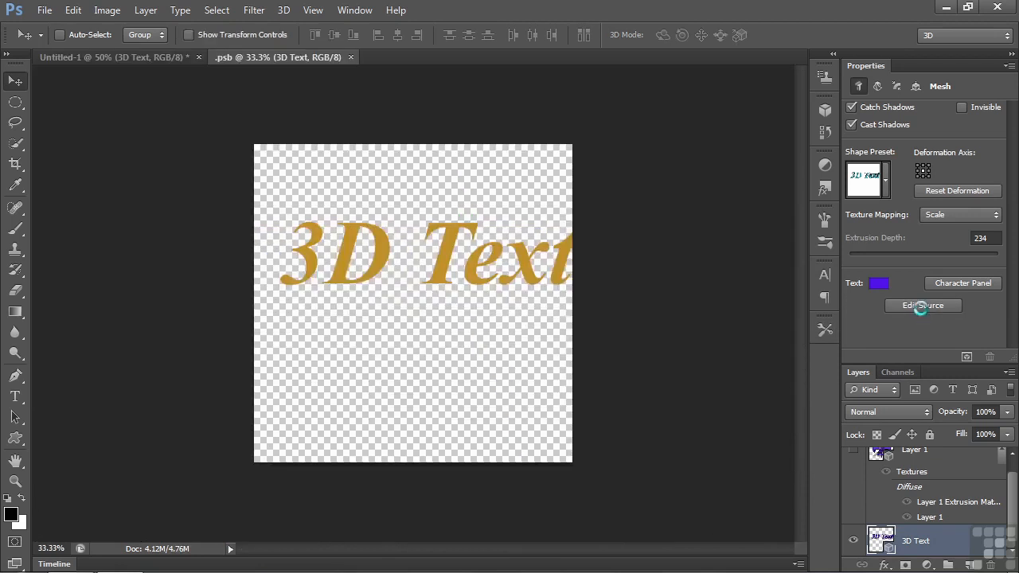
left_click_drag(294, 256, 568, 263)
left_click(466, 259)
left_click_drag(432, 254, 577, 252)
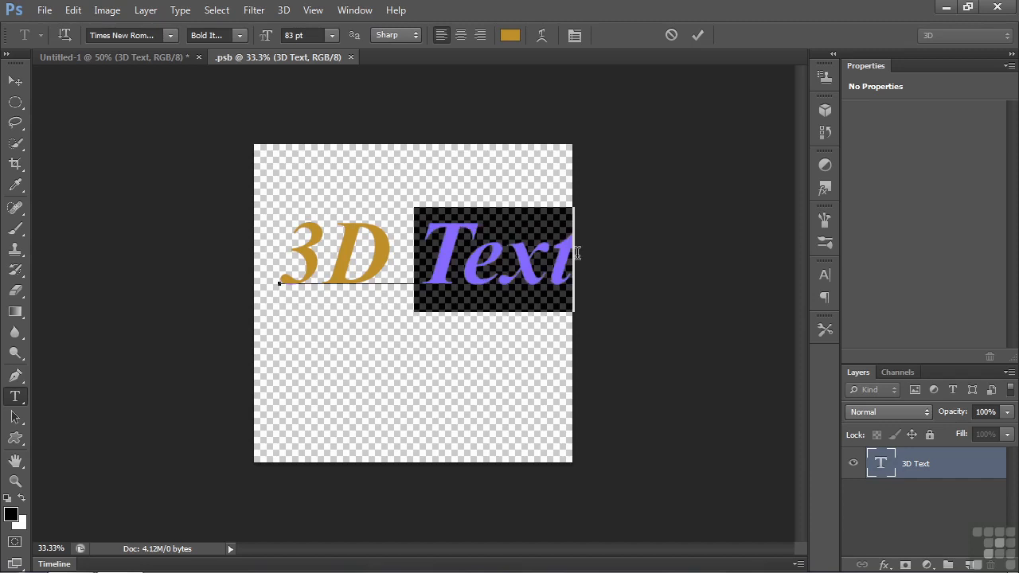
type("Type")
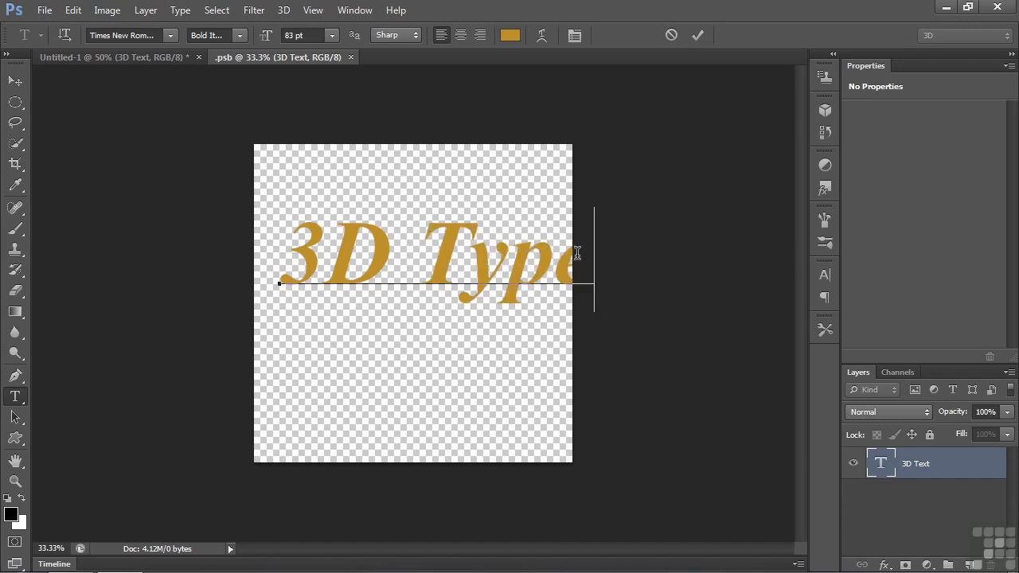
key("ctrl+Return")
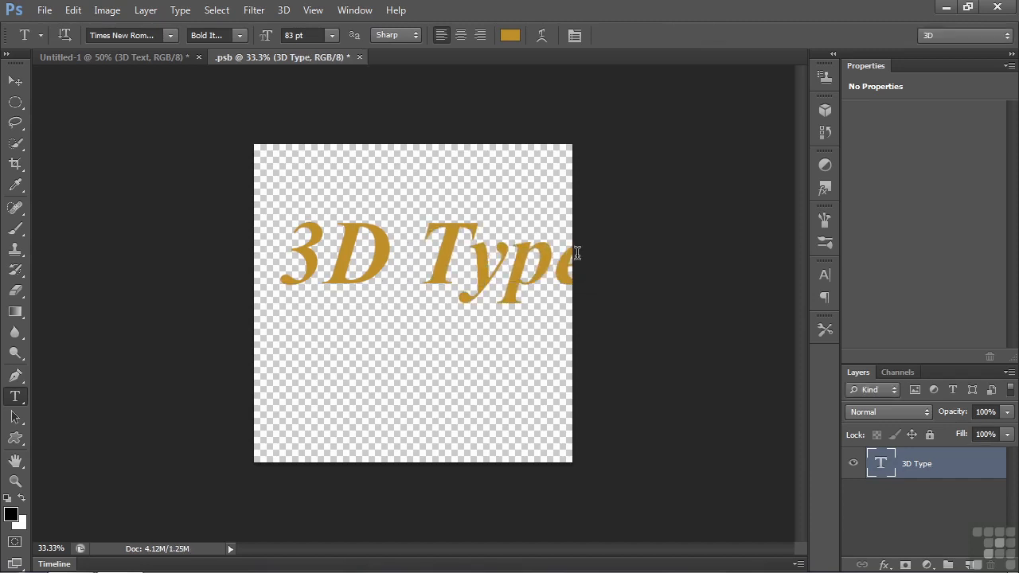
Step: Reduce the source text's font size to 67 pt, then close the source document and save its changes
left_click(825, 274)
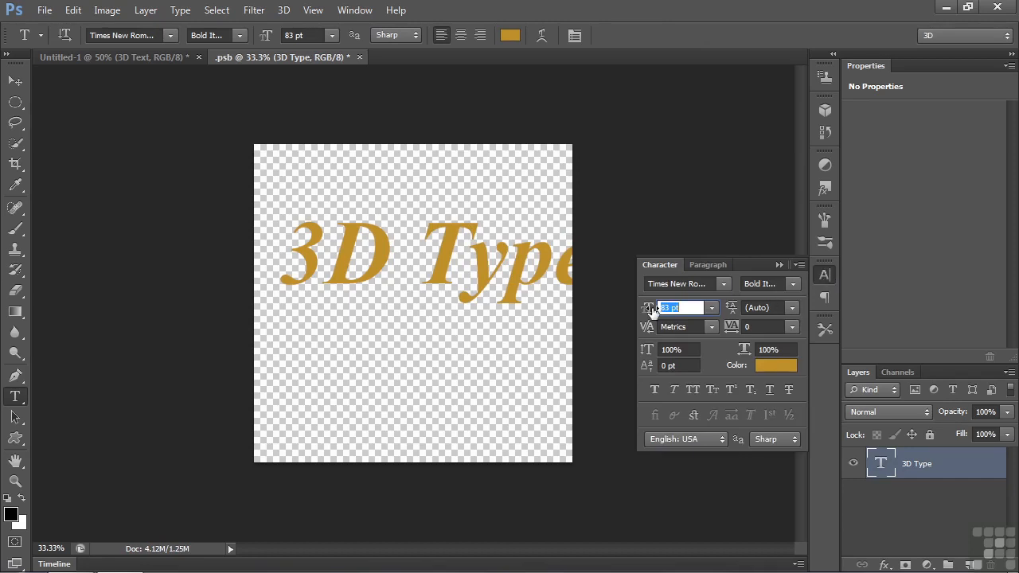
mouse_move(649, 309)
left_mouse_down()
mouse_move(635, 311)
mouse_move(645, 318)
left_mouse_up()
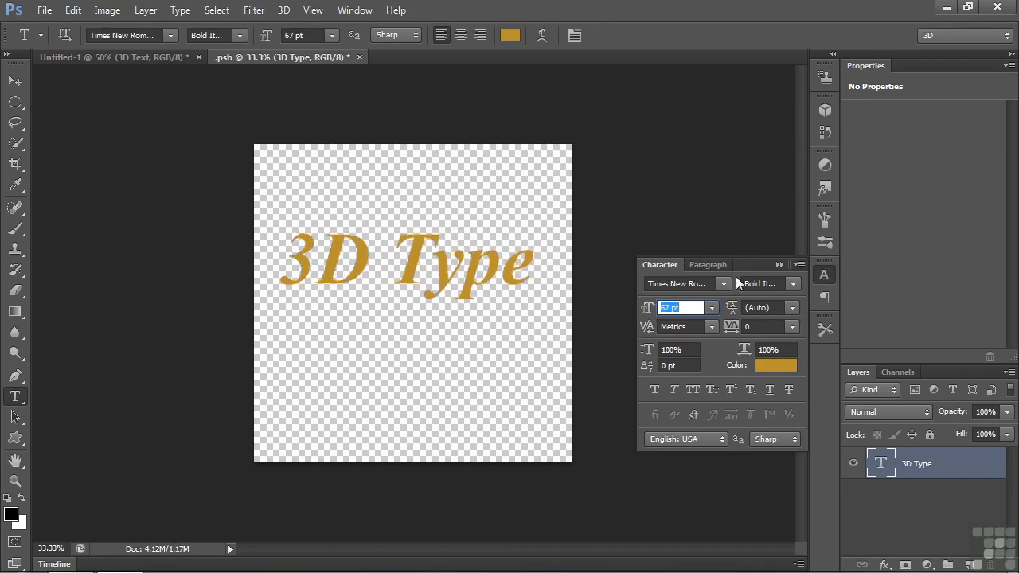
left_click(777, 264)
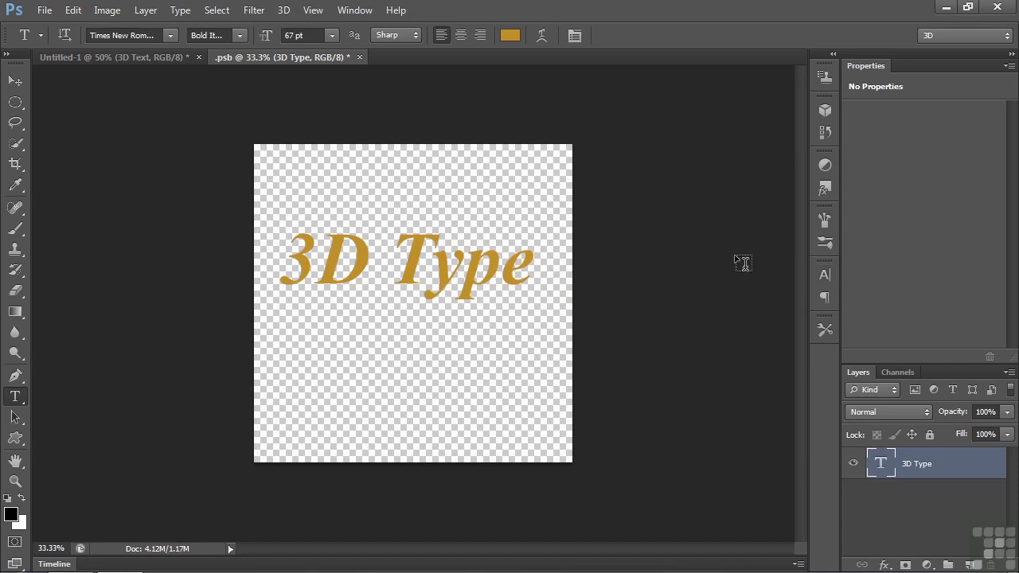
left_click(360, 57)
left_click(439, 224)
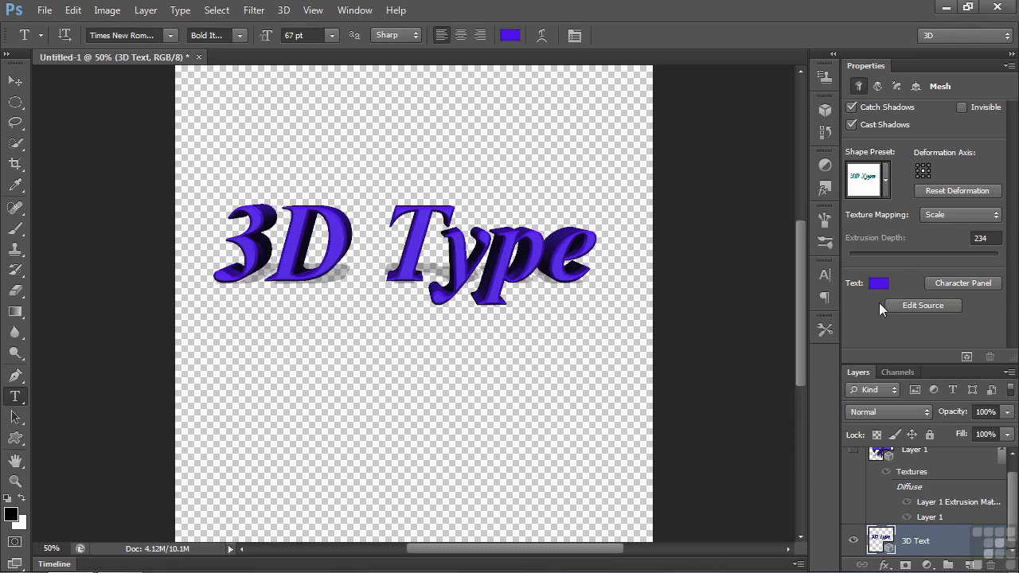
Step: Reopen the 3D text's source, apply the multicolored gradient and pattern overlay style preset, and close it with the changes saved
left_click(916, 306)
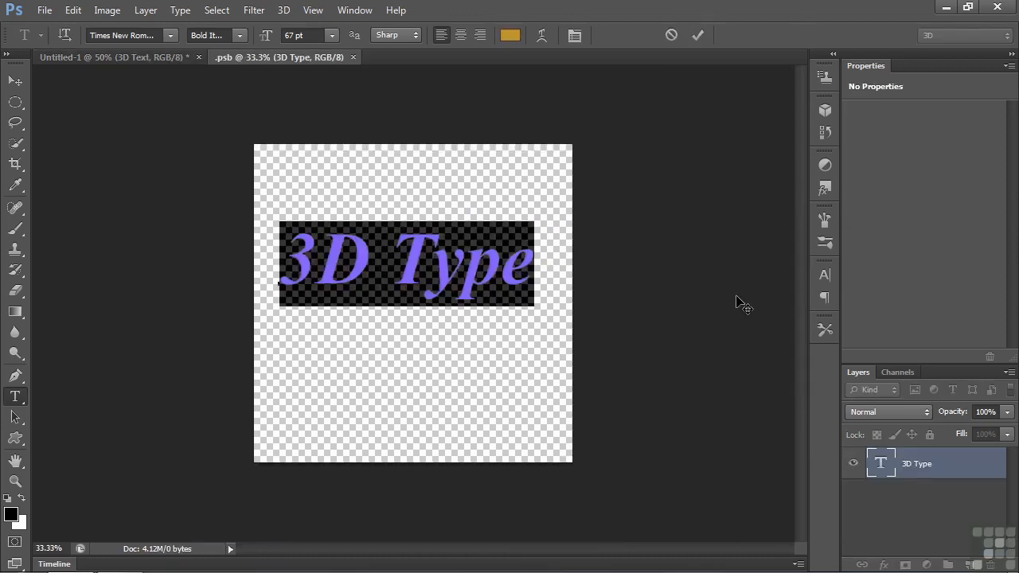
left_click(824, 190)
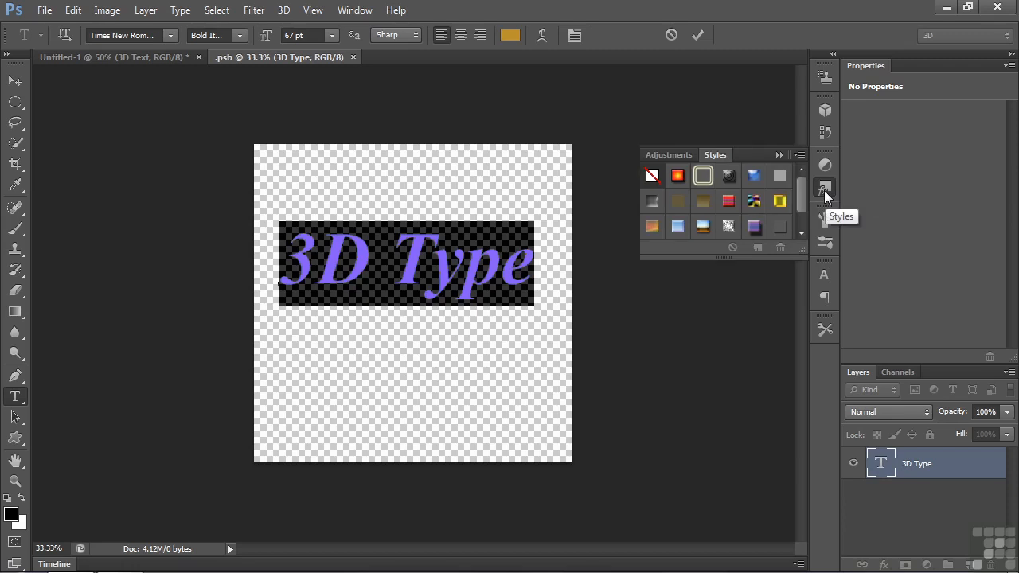
left_click(754, 201)
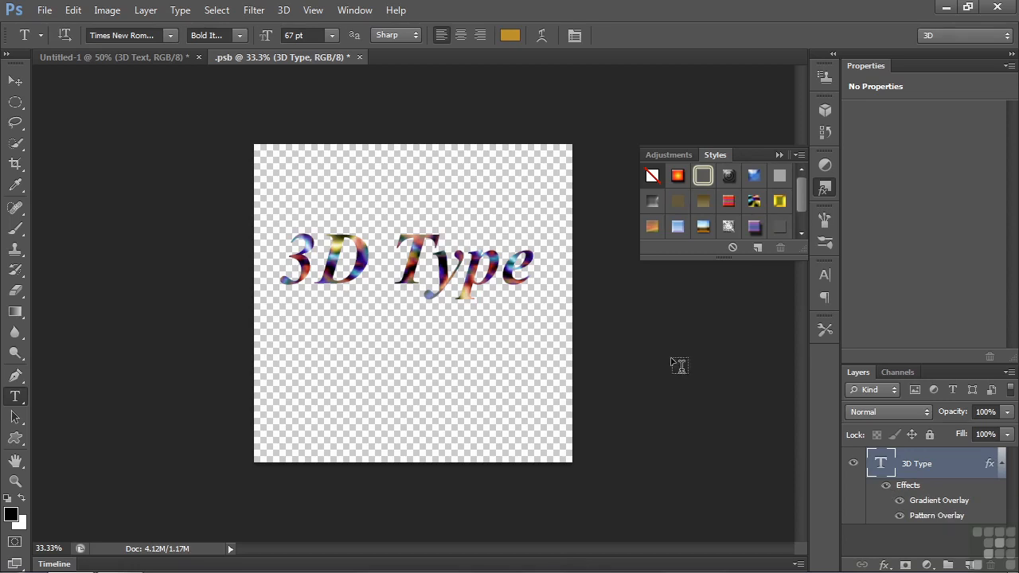
left_click(359, 58)
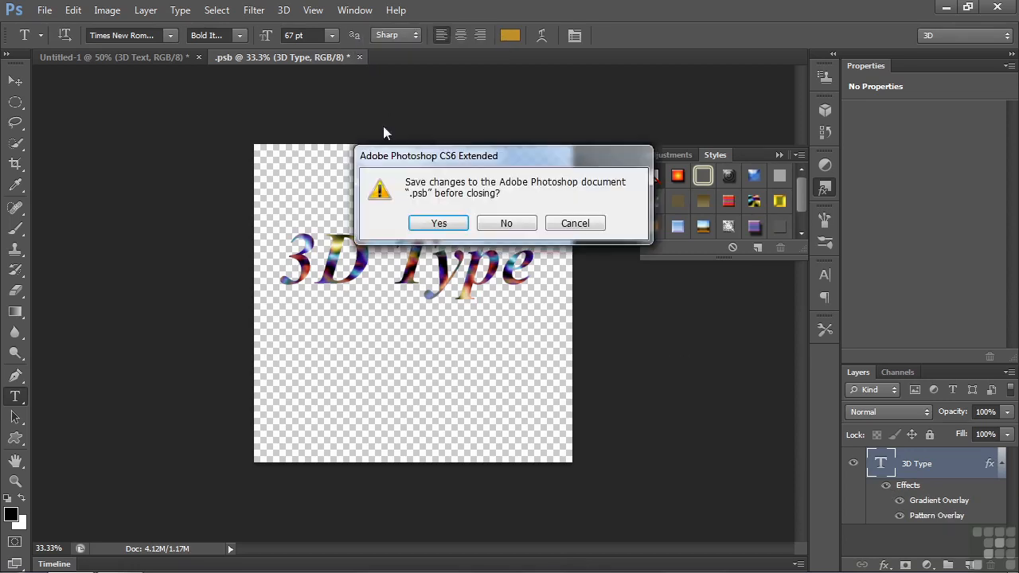
left_click(439, 227)
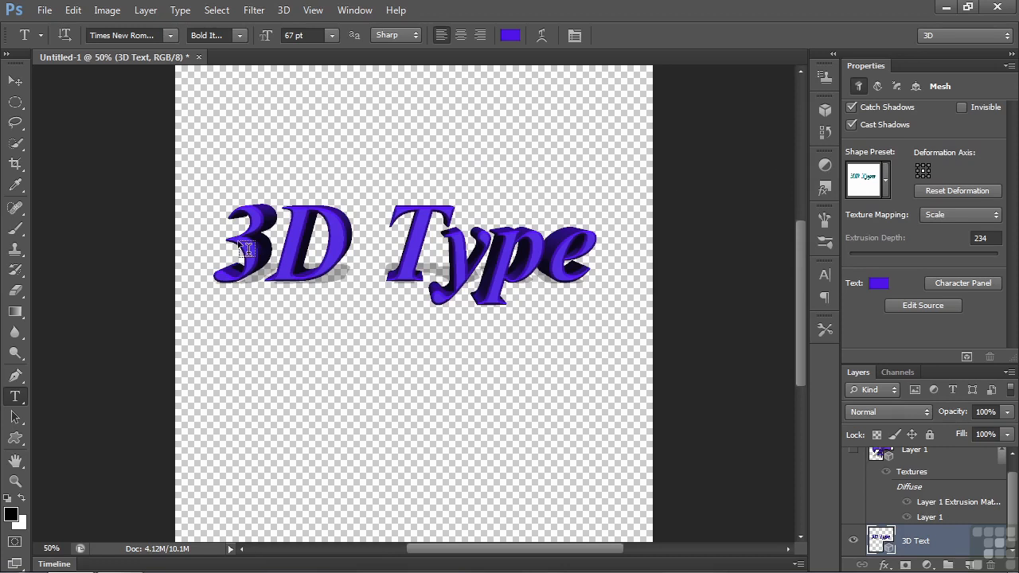
Step: Create a new 1200 by 1200 pixel diffuse texture for the 3D Text Front Inflation Material and open it for editing
left_click(824, 109)
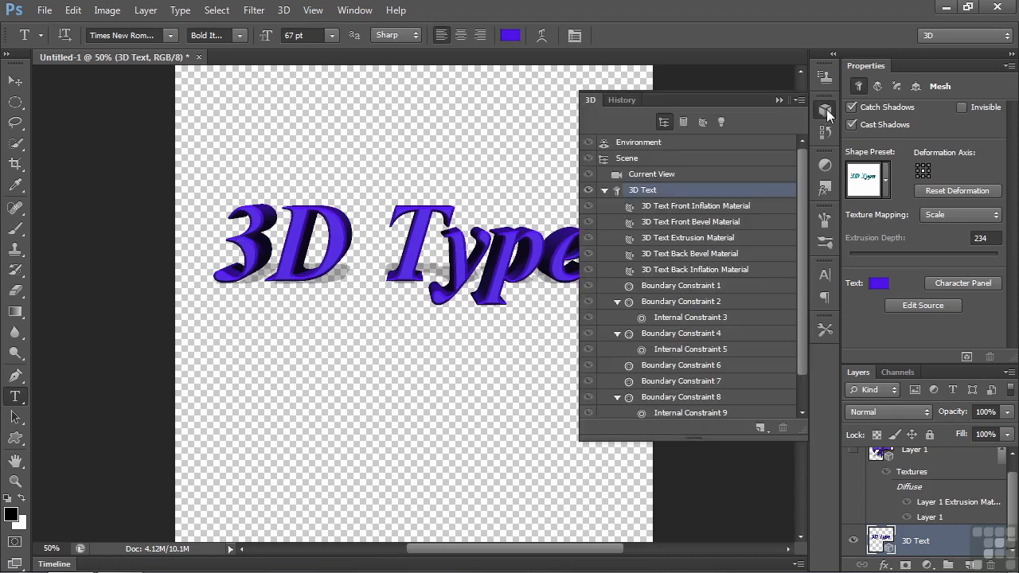
left_click(699, 209)
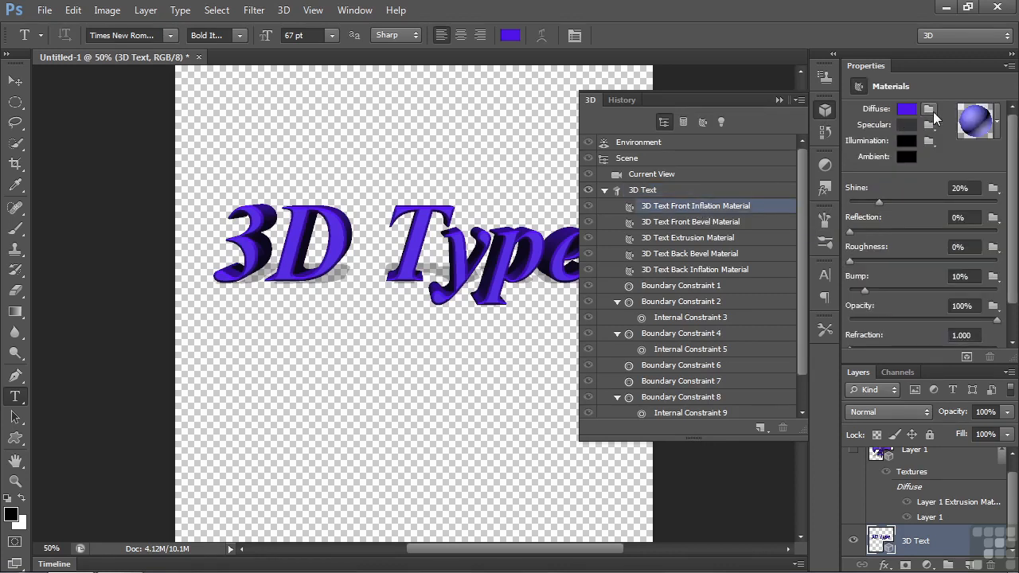
left_click(931, 111)
left_click(934, 127)
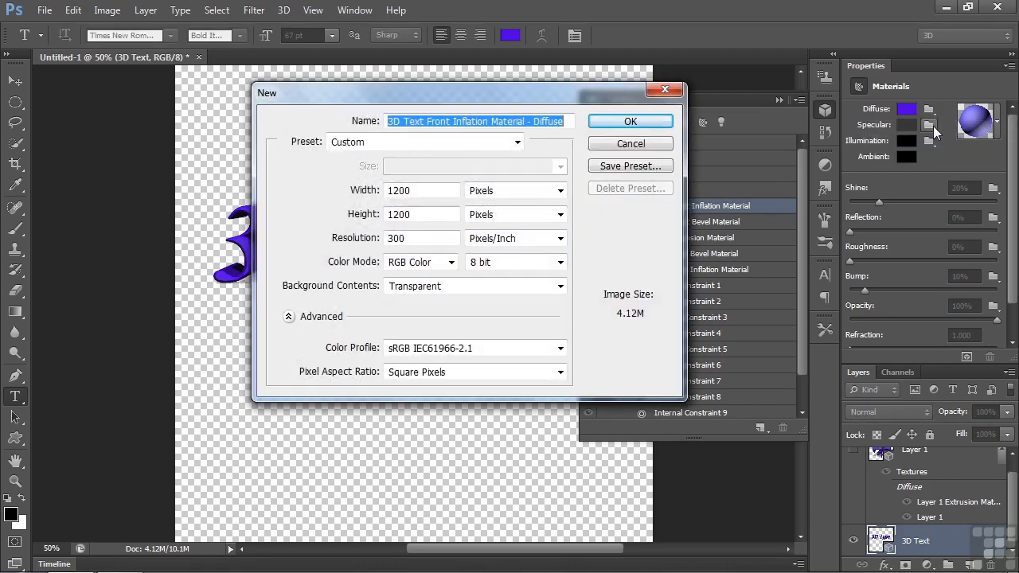
left_click(658, 123)
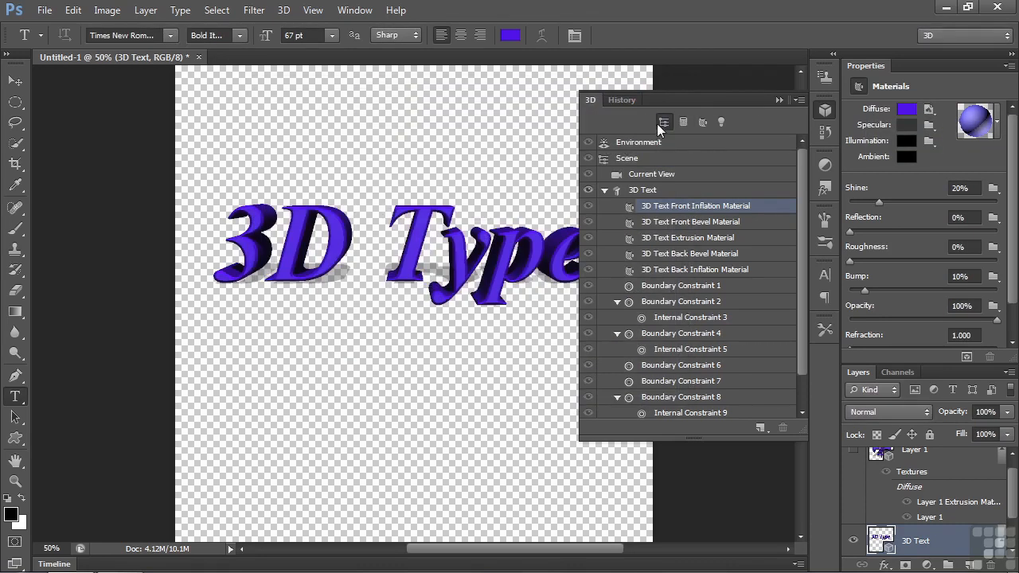
left_click(929, 110)
left_click(931, 127)
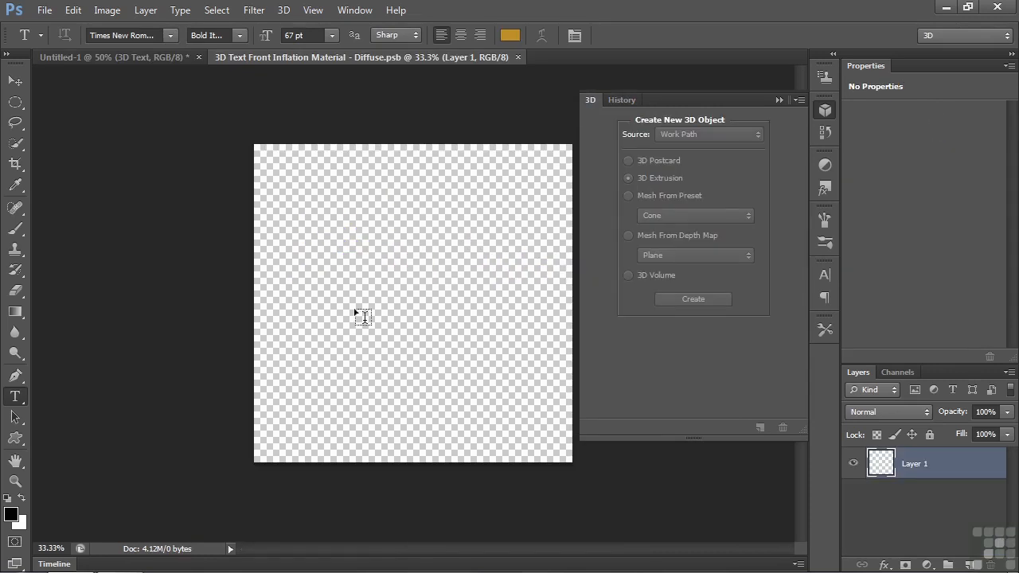
Step: Fill the empty layer of the diffuse texture document with 50% Gray
left_click(71, 11)
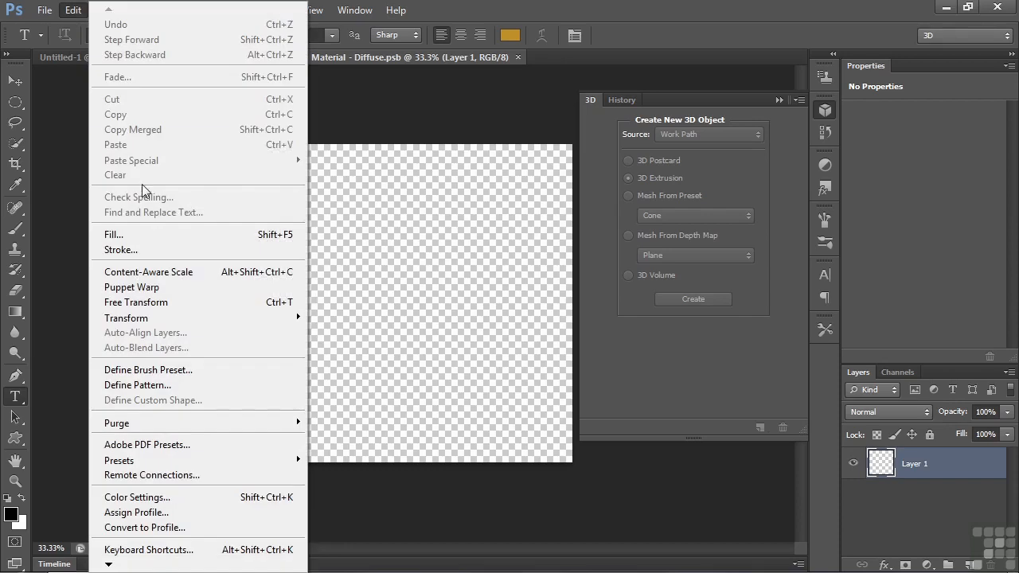
left_click(151, 232)
left_click(359, 147)
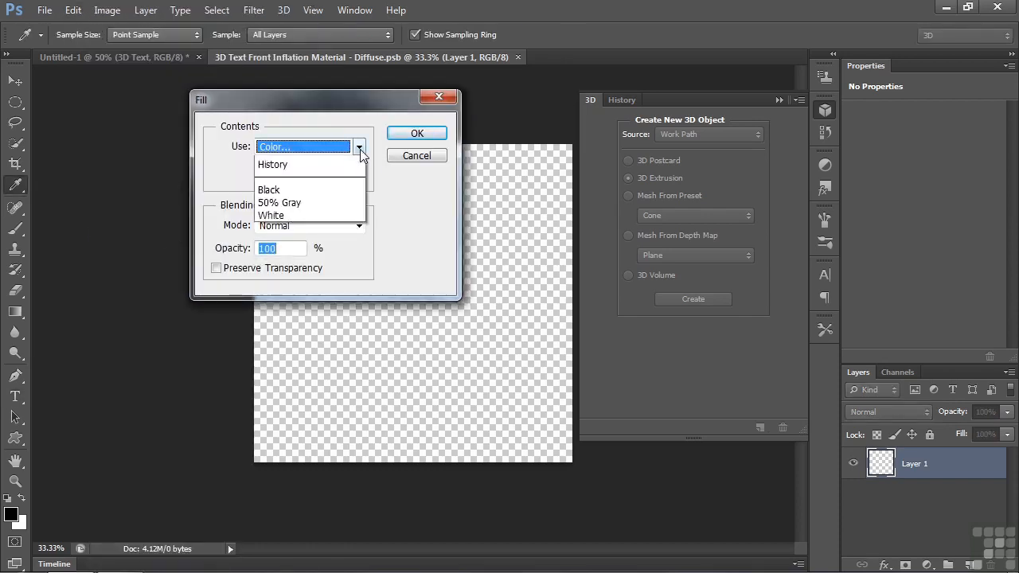
left_click(311, 278)
left_click(416, 133)
key("t")
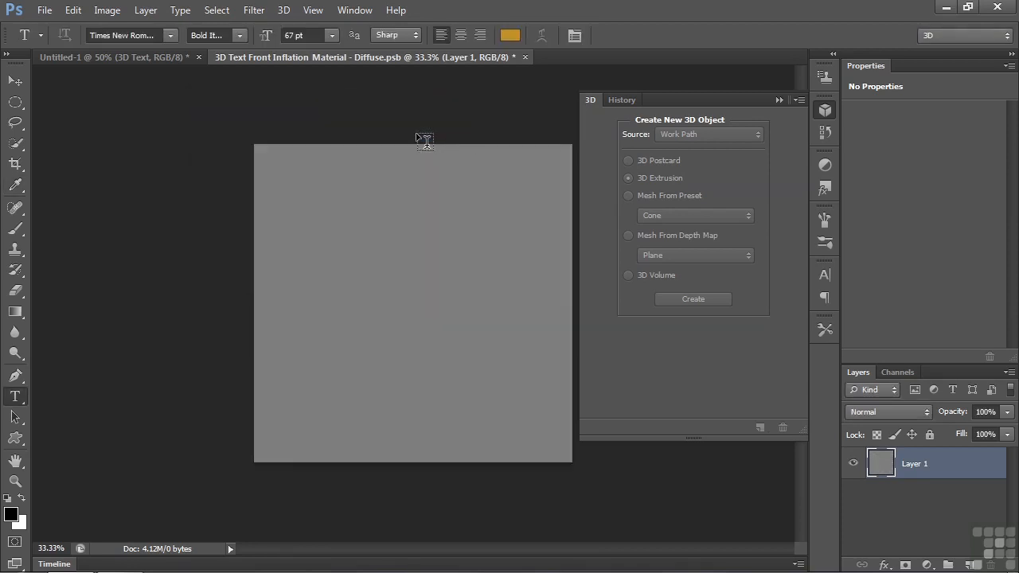
Step: Apply the Blanket (Texture) style to the gray layer, then close the texture document and save its changes
left_click(826, 189)
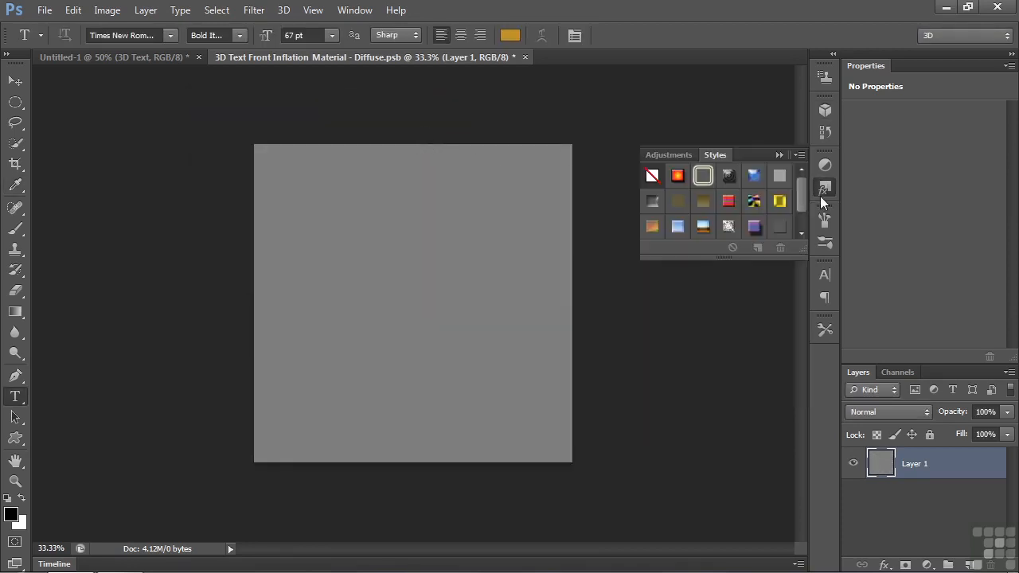
double_click(729, 201)
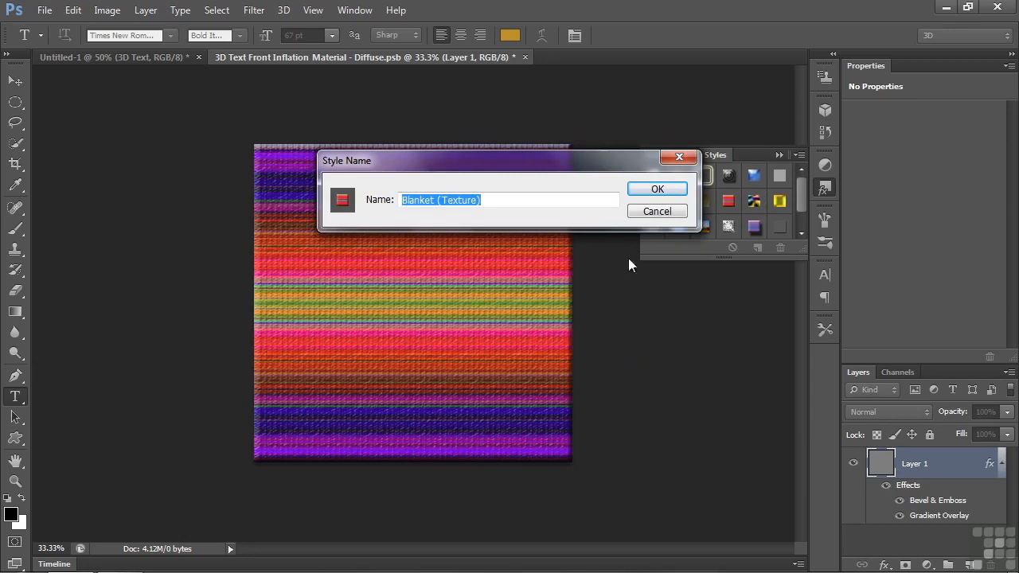
left_click(658, 214)
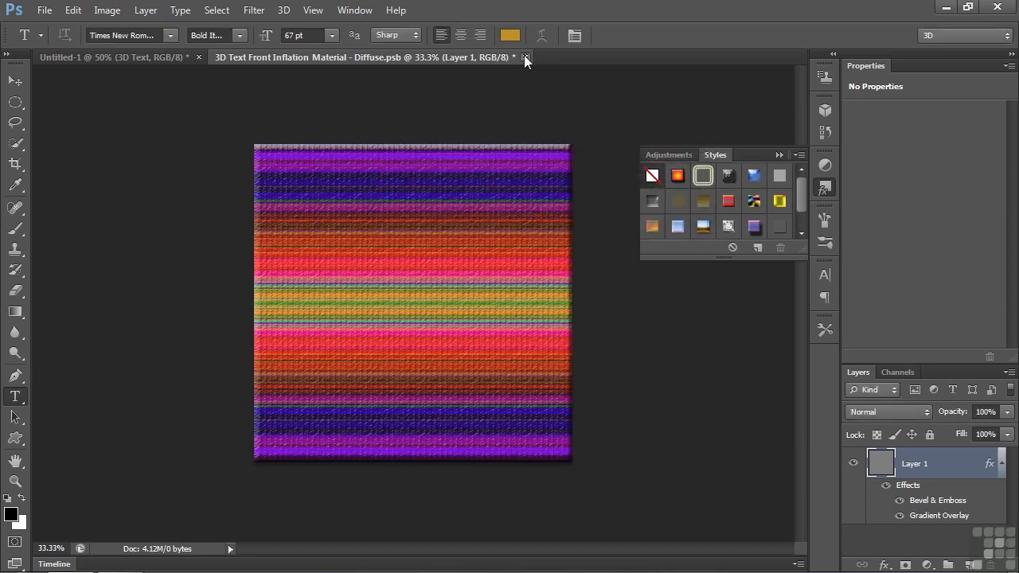
left_click(525, 58)
left_click(451, 223)
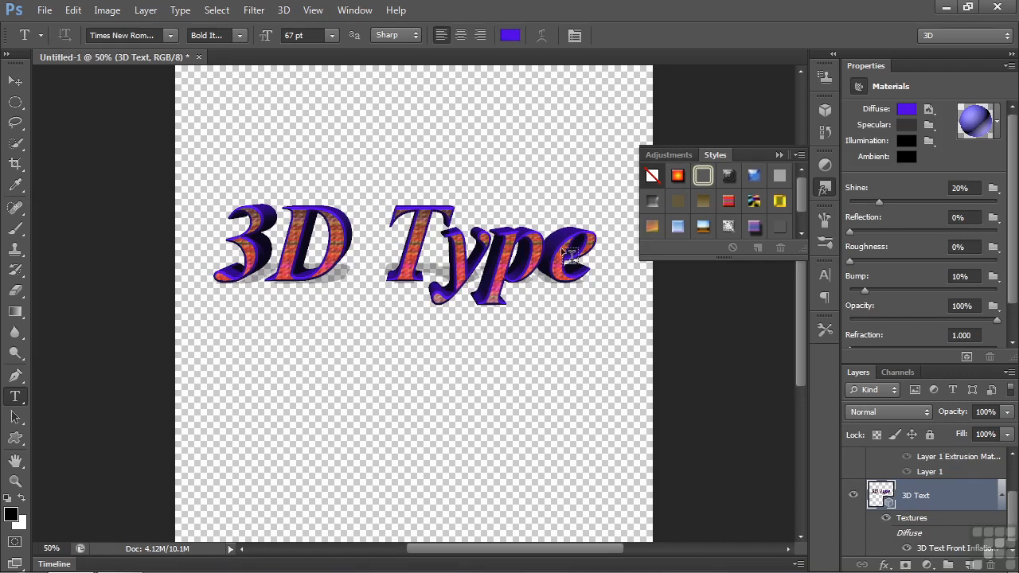
Step: Return to the 3D scene list and select the 3D Text mesh
left_click(825, 187)
left_click(826, 113)
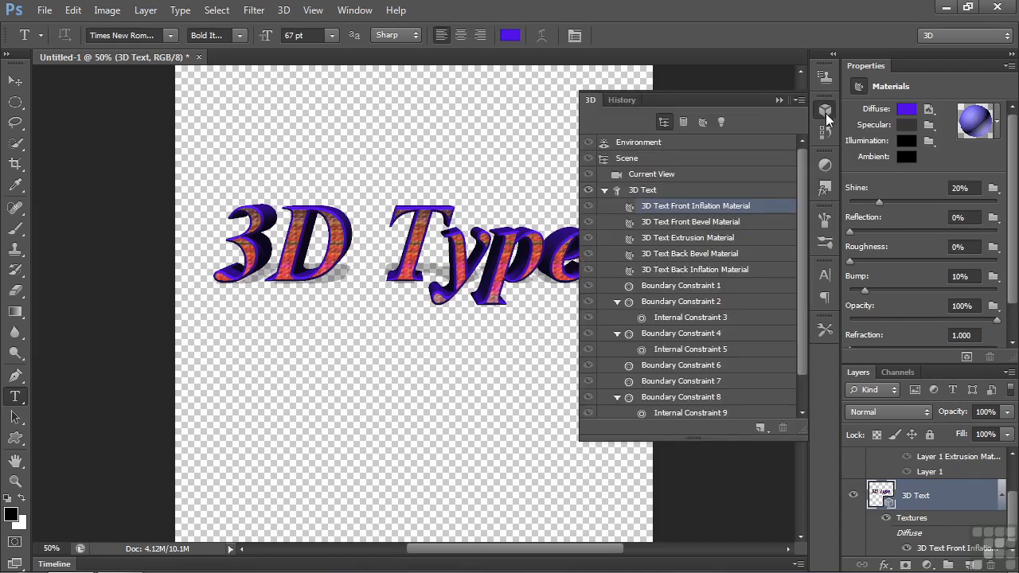
left_click(749, 157)
left_click(647, 191)
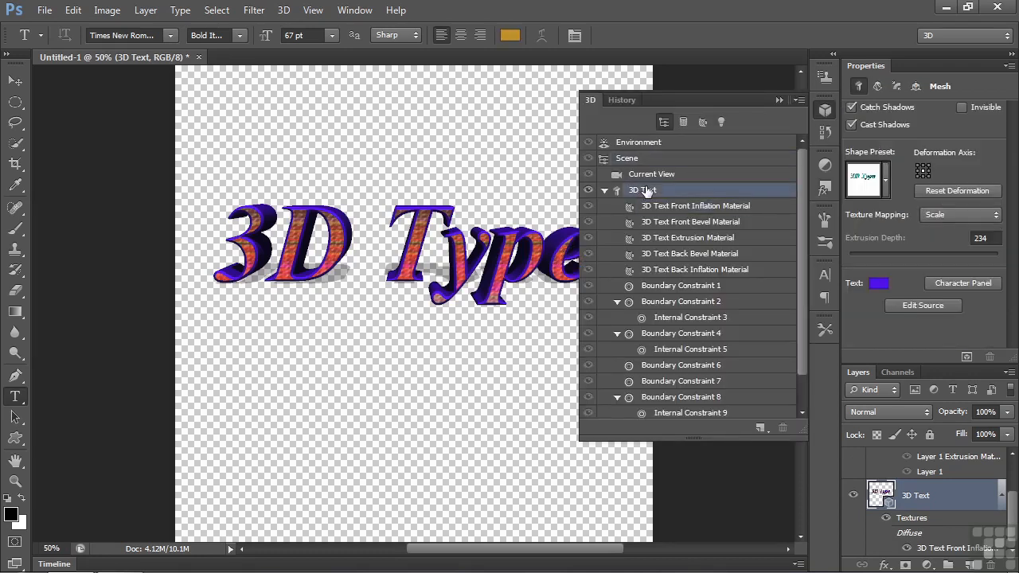